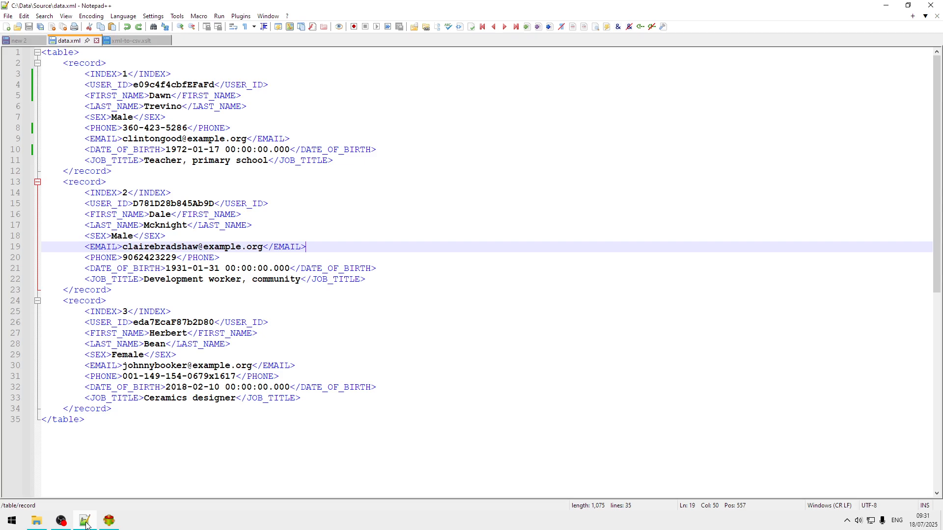
Examine the structure of data.xml: the table root tag, the record tag and the fields of the first record
{"action": "left_click_drag", "start_coordinate": [112, 430], "coordinate": [41, 52]}
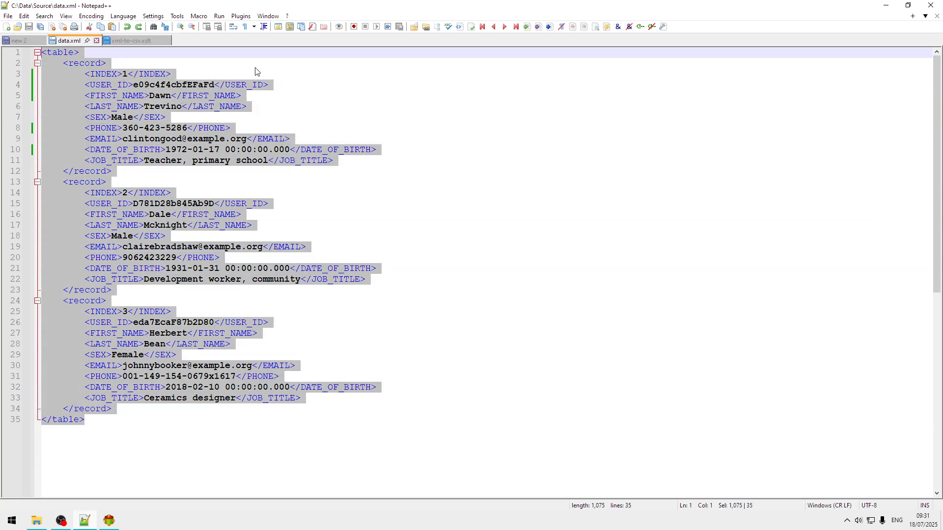
{"action": "left_click", "coordinate": [106, 62]}
{"action": "left_click", "coordinate": [57, 52]}
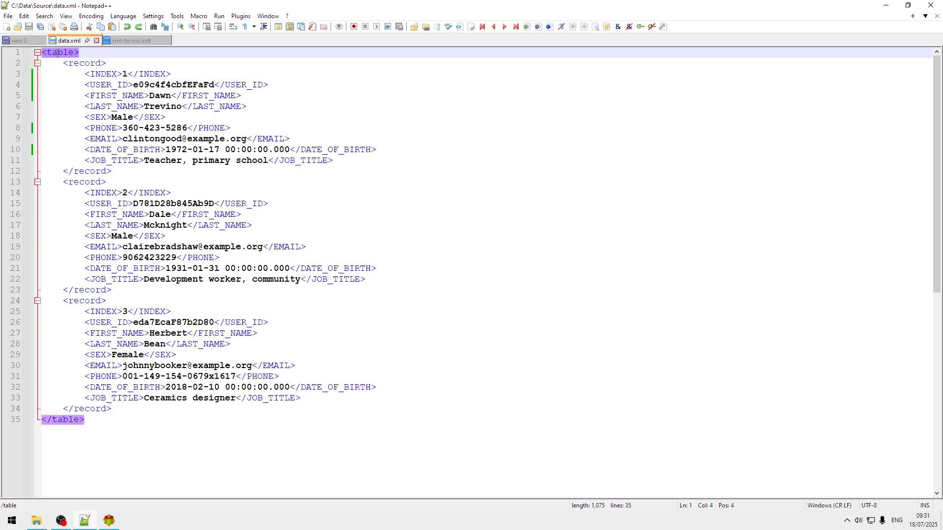
{"action": "left_click", "coordinate": [90, 64]}
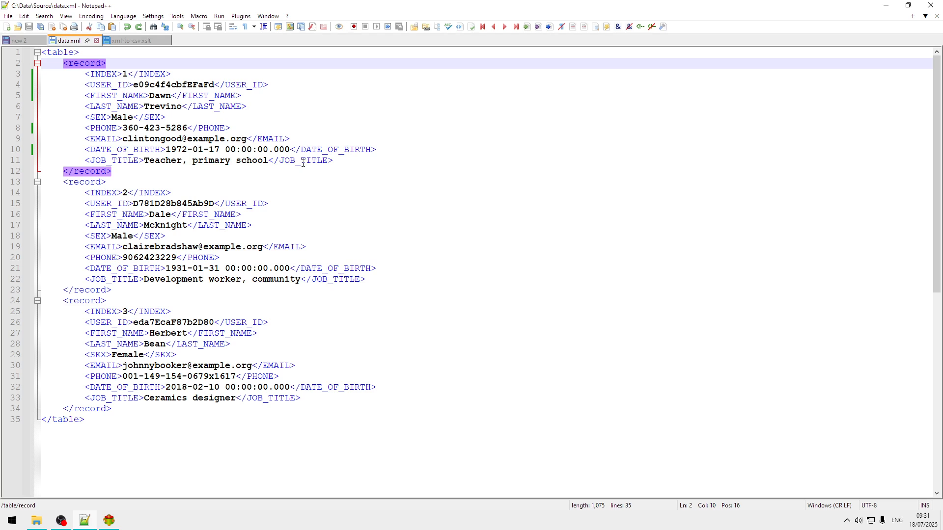
{"action": "left_click_drag", "start_coordinate": [337, 161], "coordinate": [9, 86]}
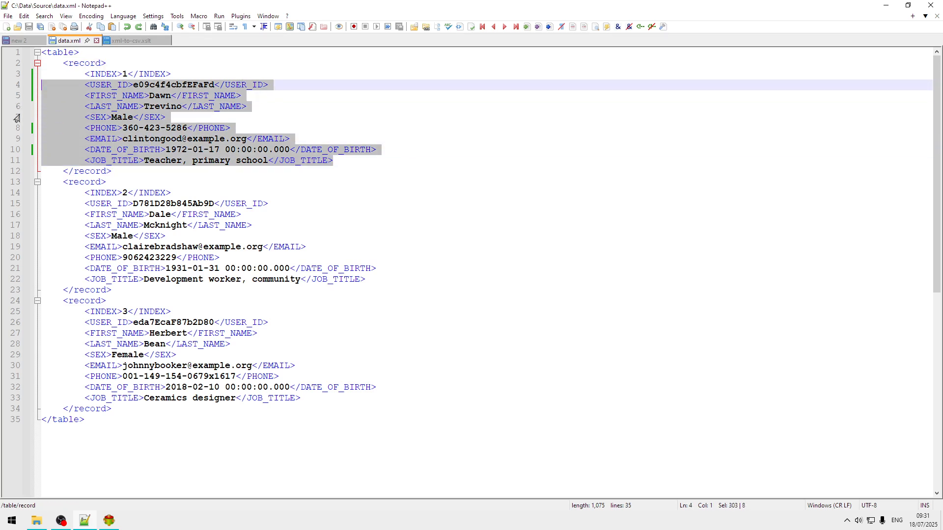
Switch to Advanced ETL Processor and check the folder paths of the Source and Target directory connections
{"action": "left_click", "coordinate": [109, 521]}
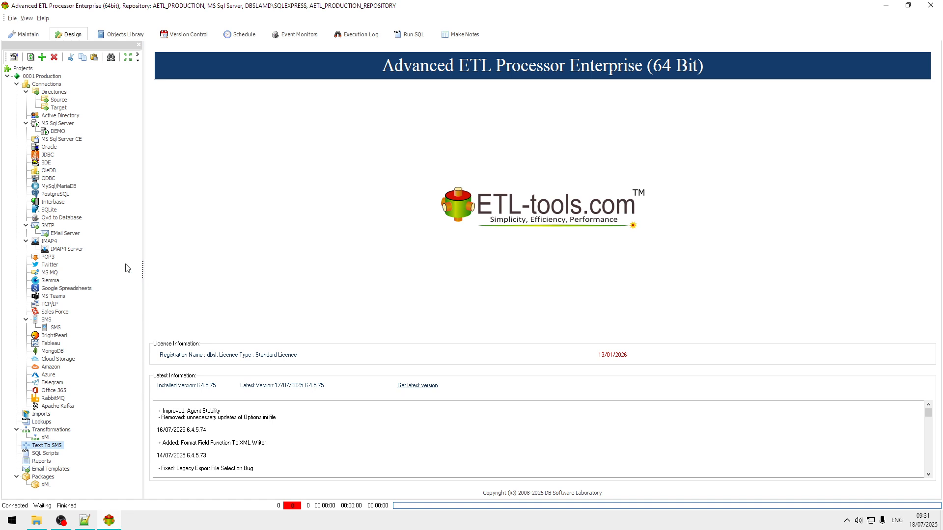
{"action": "double_click", "coordinate": [59, 100]}
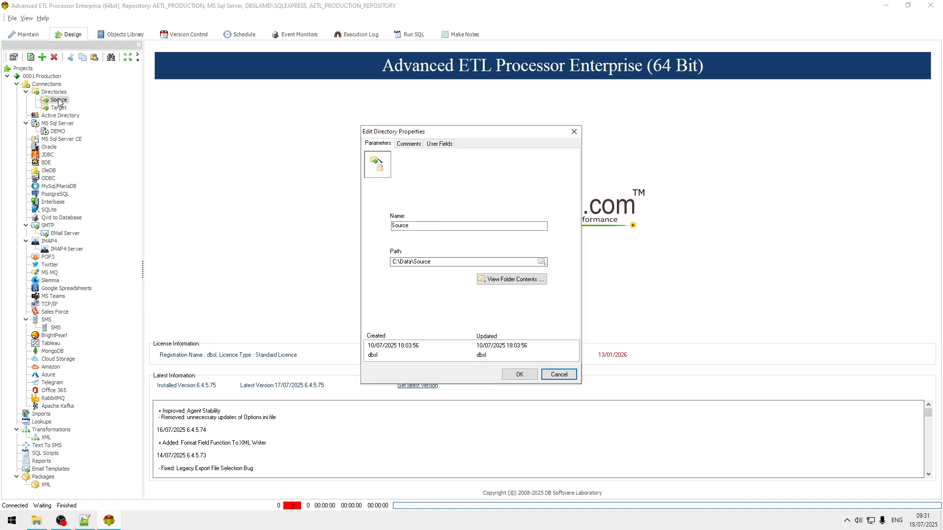
{"action": "left_click", "coordinate": [559, 374]}
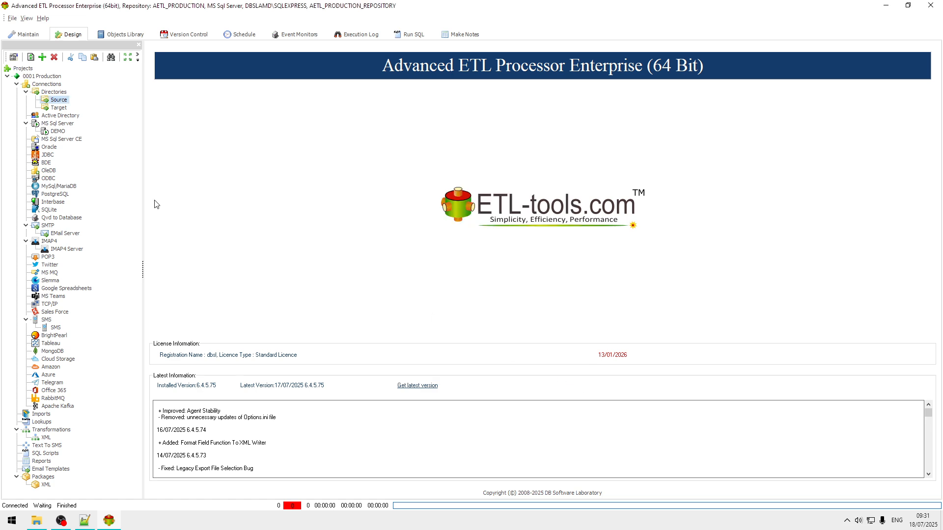
{"action": "double_click", "coordinate": [58, 108]}
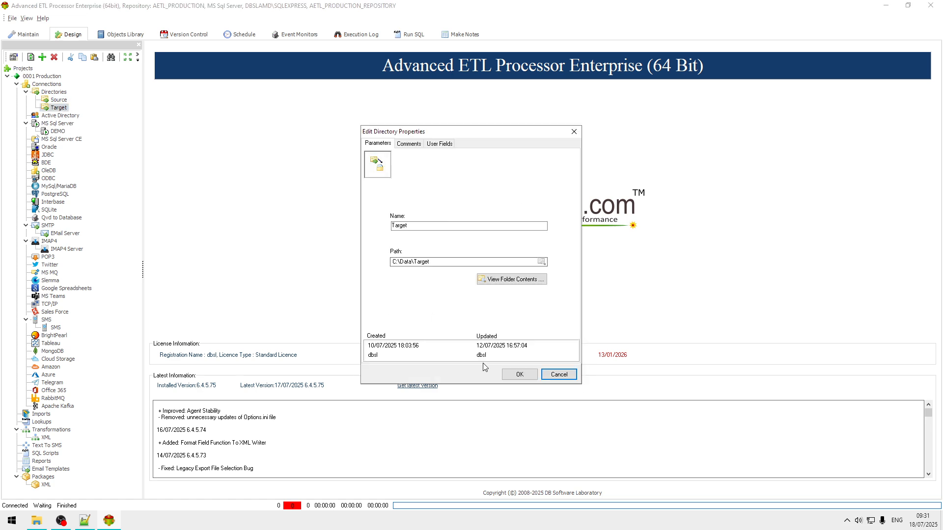
{"action": "left_click", "coordinate": [558, 374]}
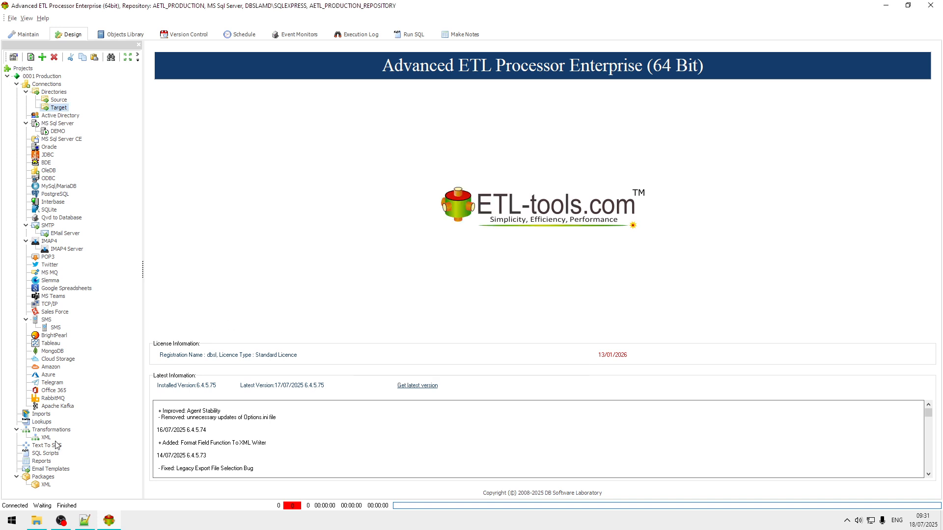
Create a new transformation with the description "XML To Excel"
{"action": "right_click", "coordinate": [46, 437]}
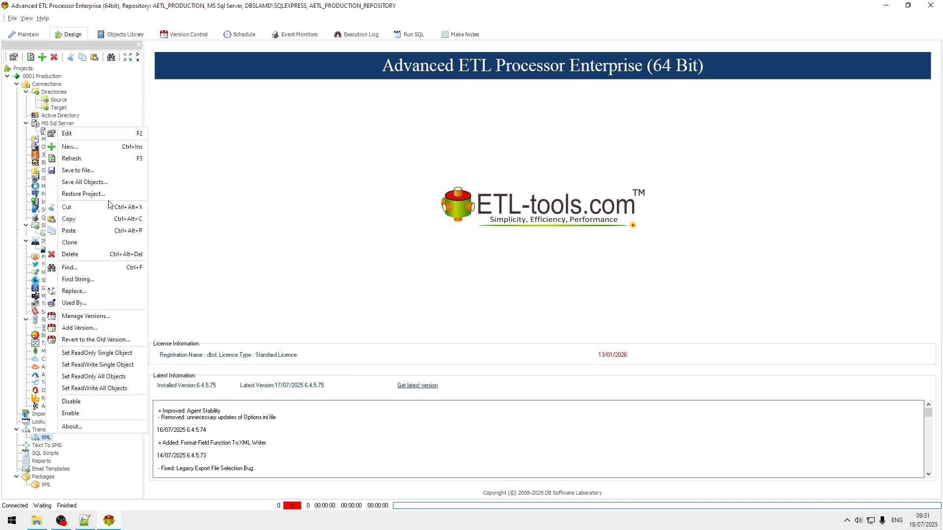
{"action": "left_click", "coordinate": [109, 147]}
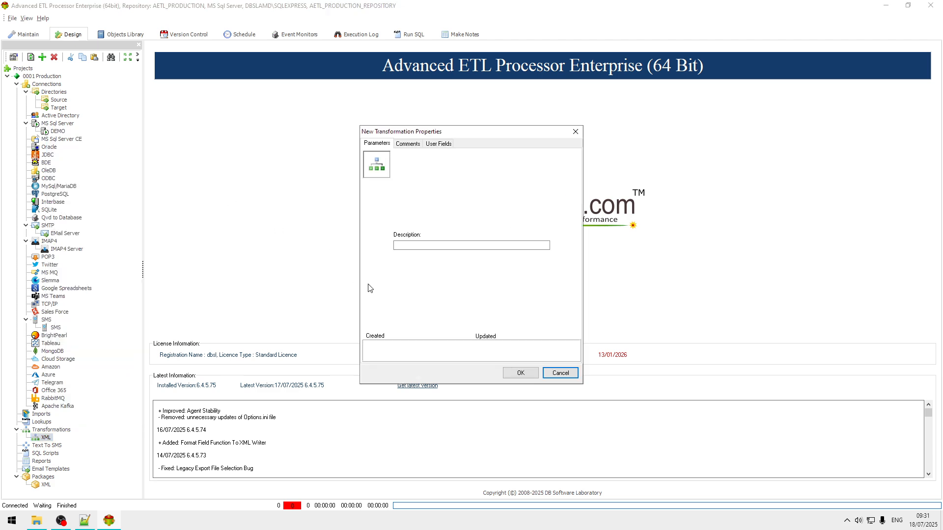
{"action": "type", "text": "X"}
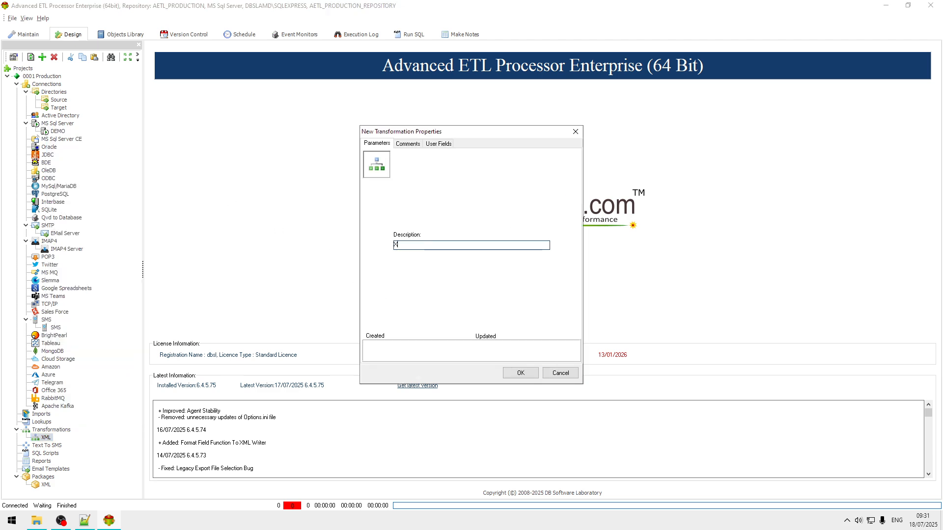
{"action": "type", "text": "ML To Excel"}
{"action": "left_click", "coordinate": [519, 374]}
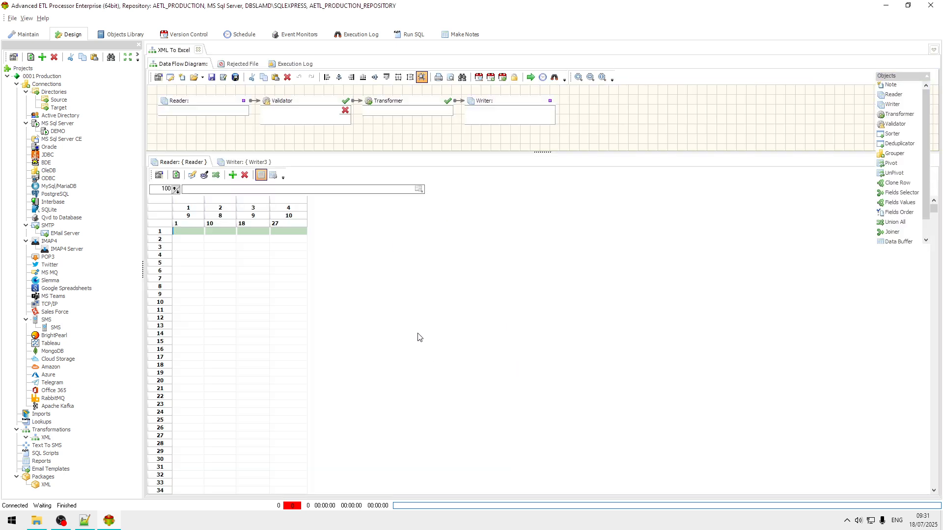
Delete the Validator from the data flow and link the Reader directly to the Transformer, moved closer to it
{"action": "left_click", "coordinate": [297, 103]}
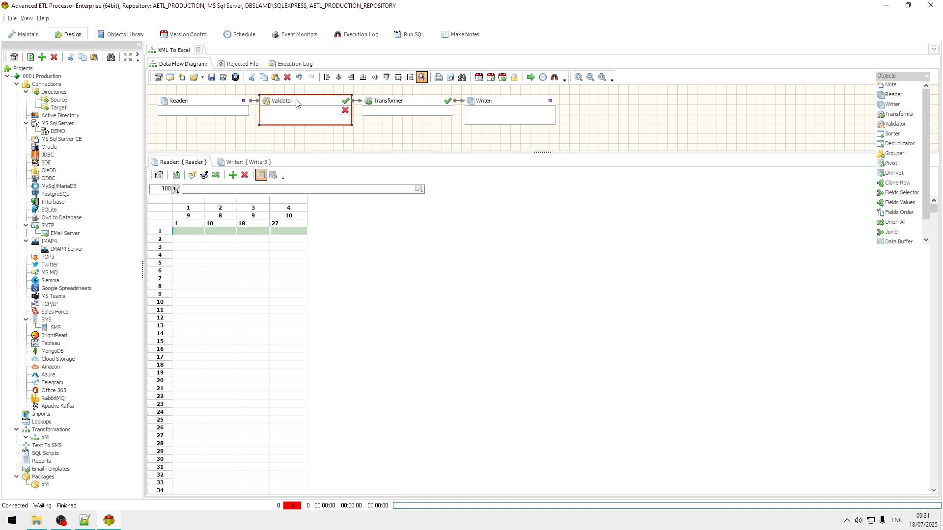
{"action": "key", "text": "Delete"}
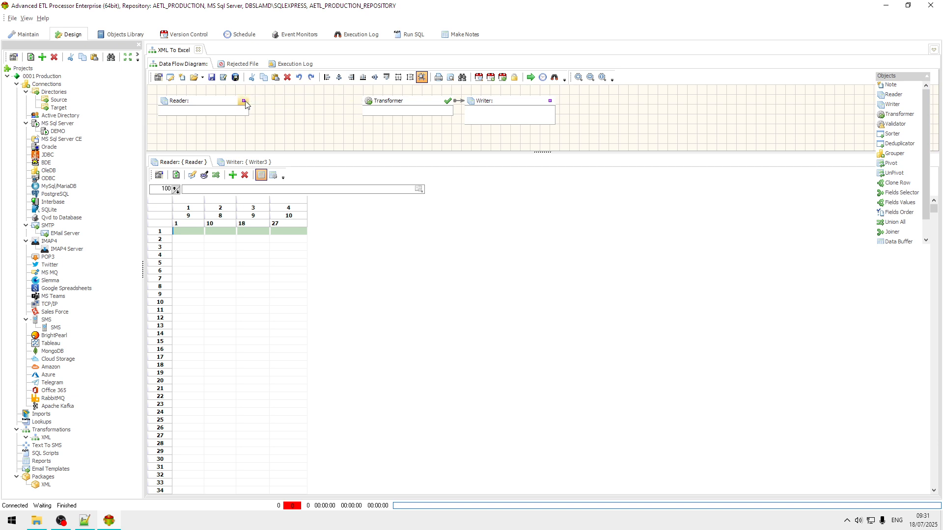
{"action": "left_click_drag", "start_coordinate": [364, 107], "coordinate": [340, 107]}
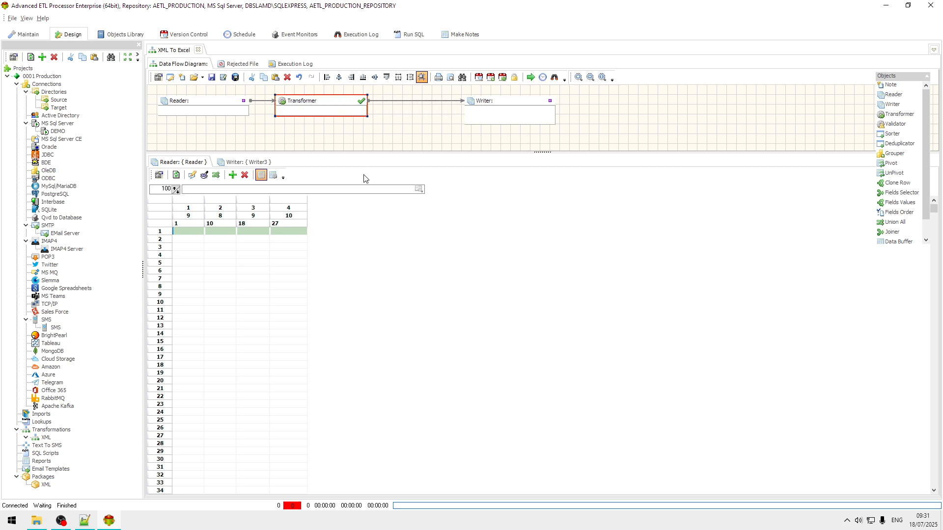
Set the Reader's data source type to XML File(s) with the Source connection
{"action": "left_click", "coordinate": [227, 109]}
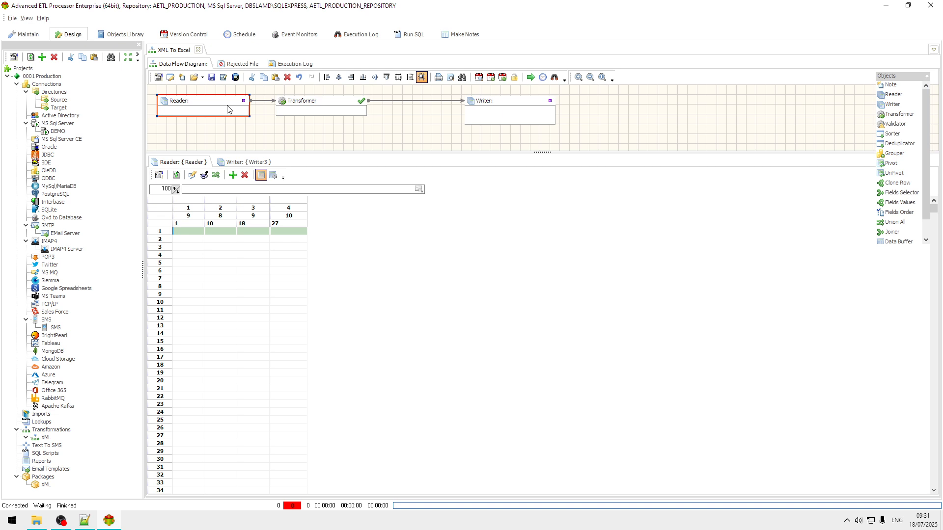
{"action": "double_click", "coordinate": [227, 109]}
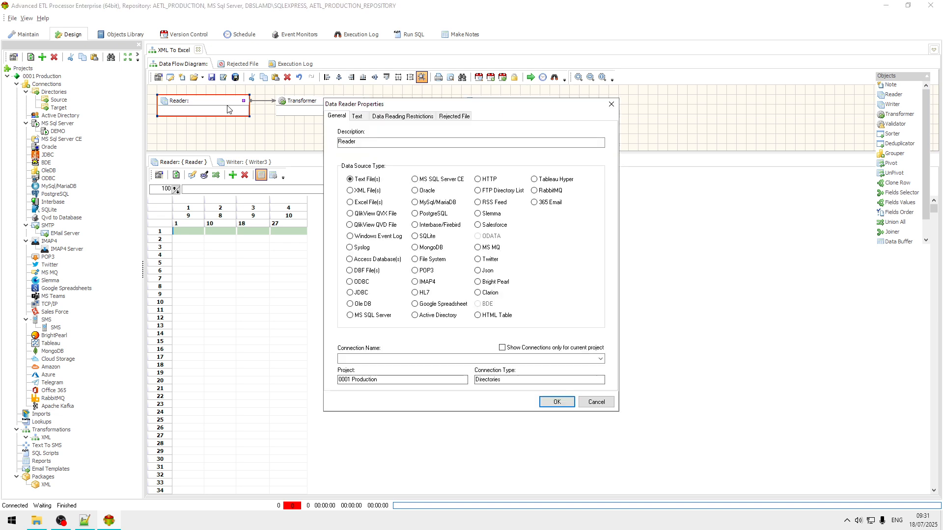
{"action": "left_click", "coordinate": [367, 192]}
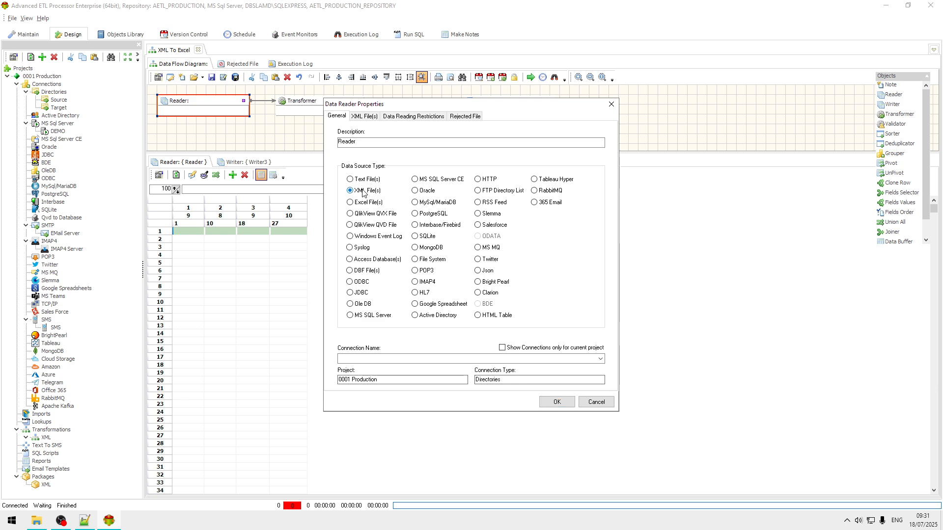
{"action": "left_click", "coordinate": [599, 359]}
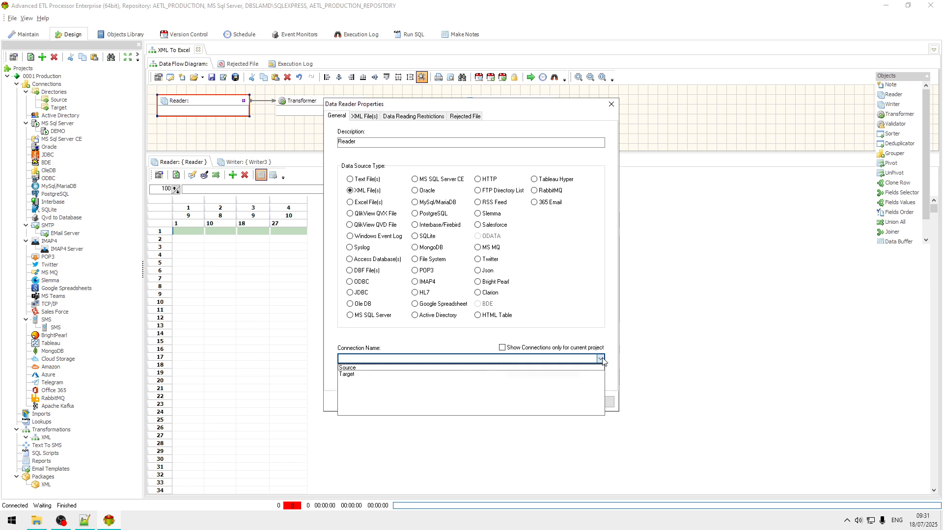
{"action": "left_click", "coordinate": [397, 374]}
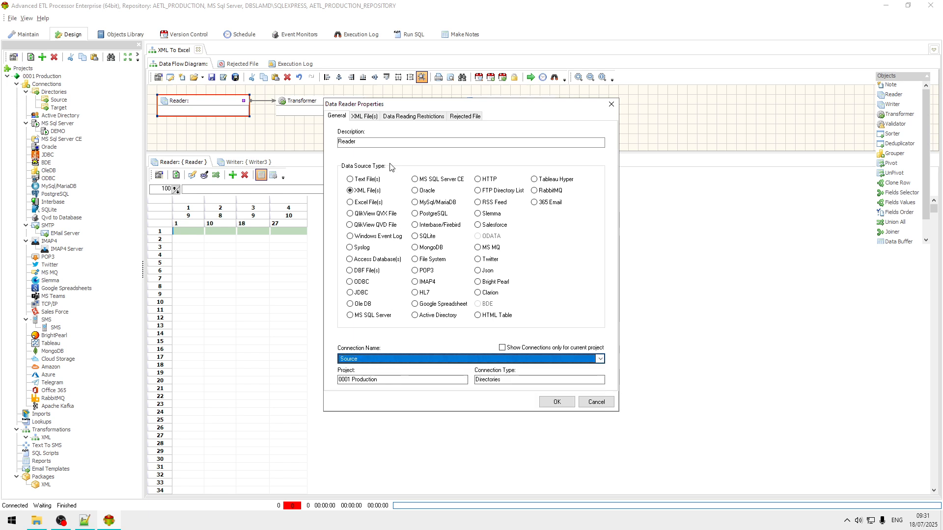
Choose data.xml from the C:\Data\Source folder as the Reader's input file
{"action": "left_click", "coordinate": [365, 116]}
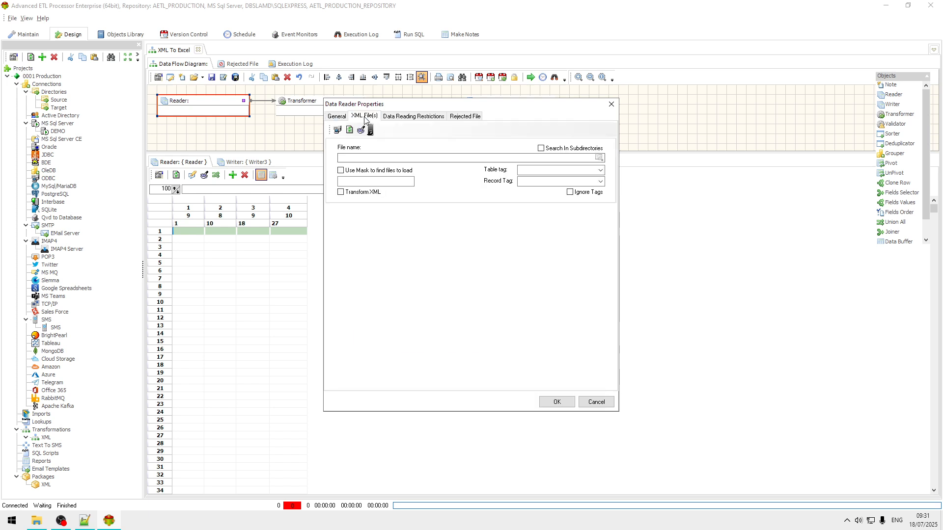
{"action": "left_click", "coordinate": [600, 158]}
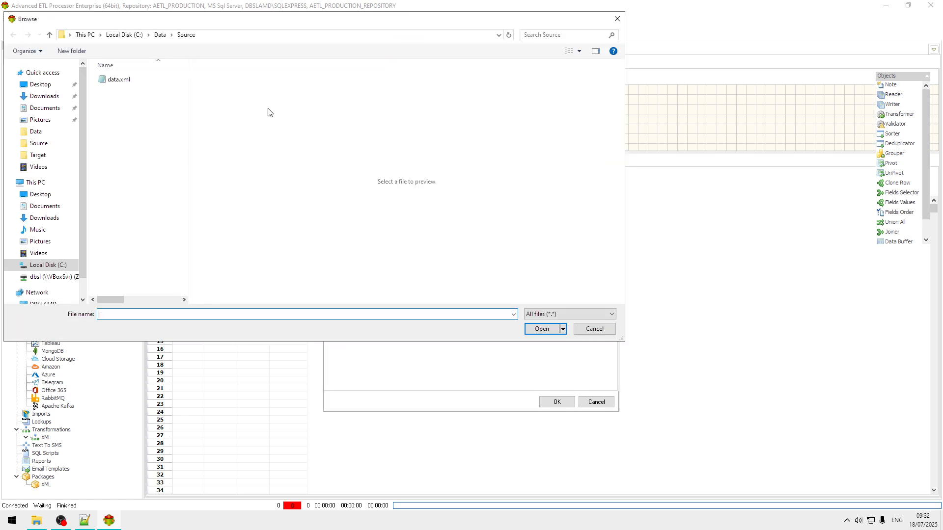
{"action": "left_click", "coordinate": [126, 82]}
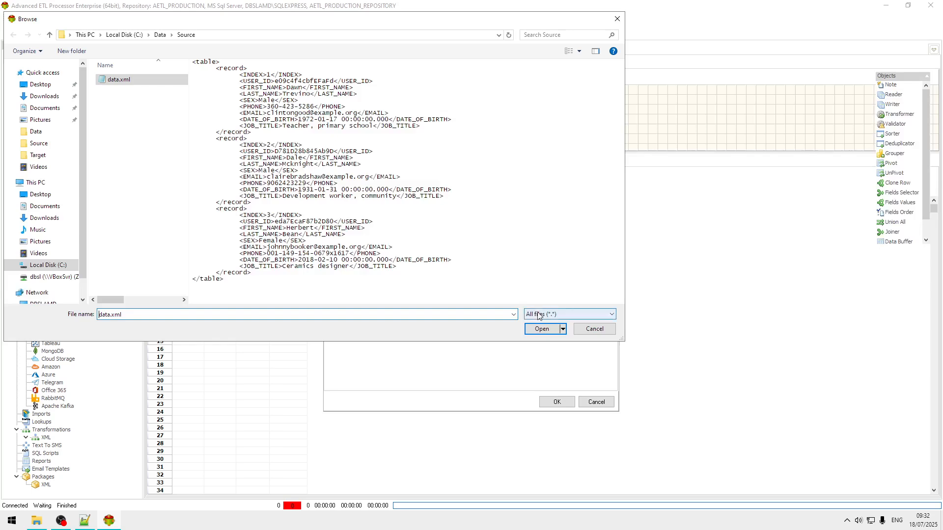
{"action": "left_click", "coordinate": [555, 329]}
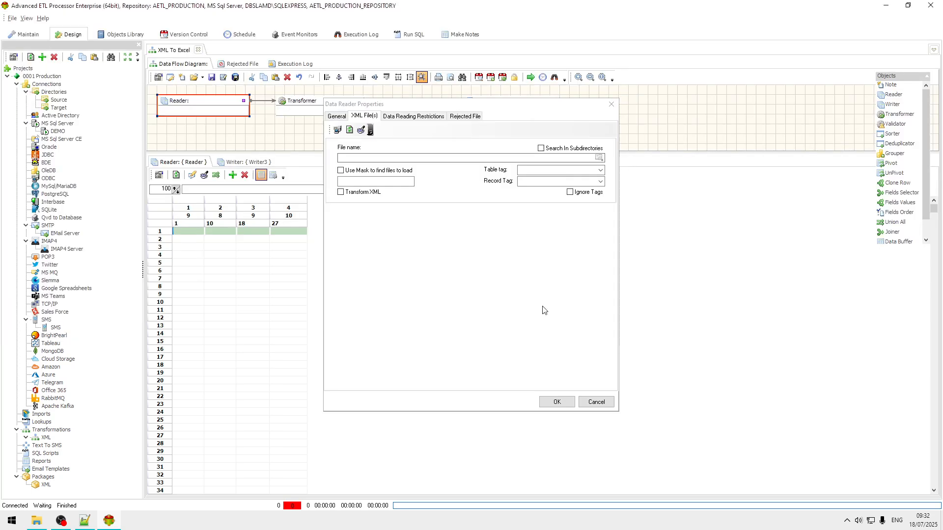
Set the Reader's table tag to table and record tag to record, enable Ignore Tags, and apply the properties
{"action": "left_click", "coordinate": [601, 171]}
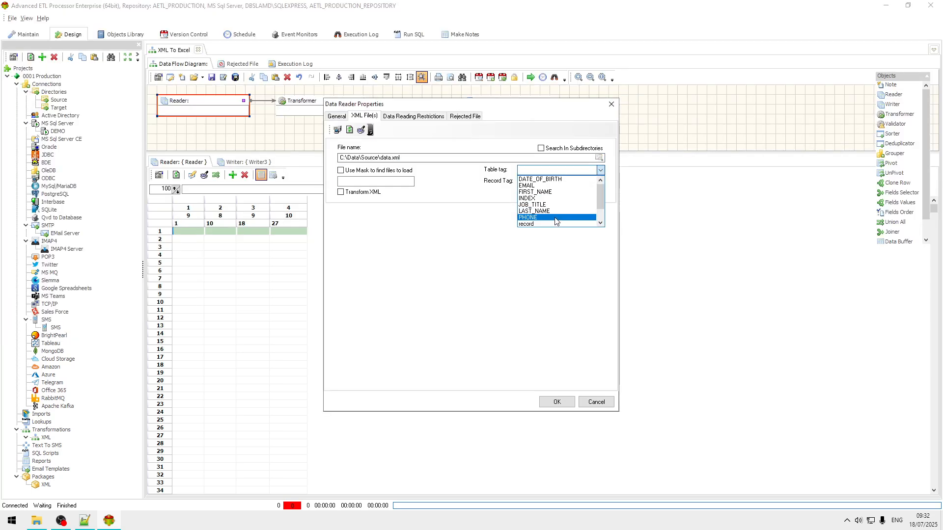
{"action": "left_click_drag", "start_coordinate": [600, 197], "coordinate": [599, 207]}
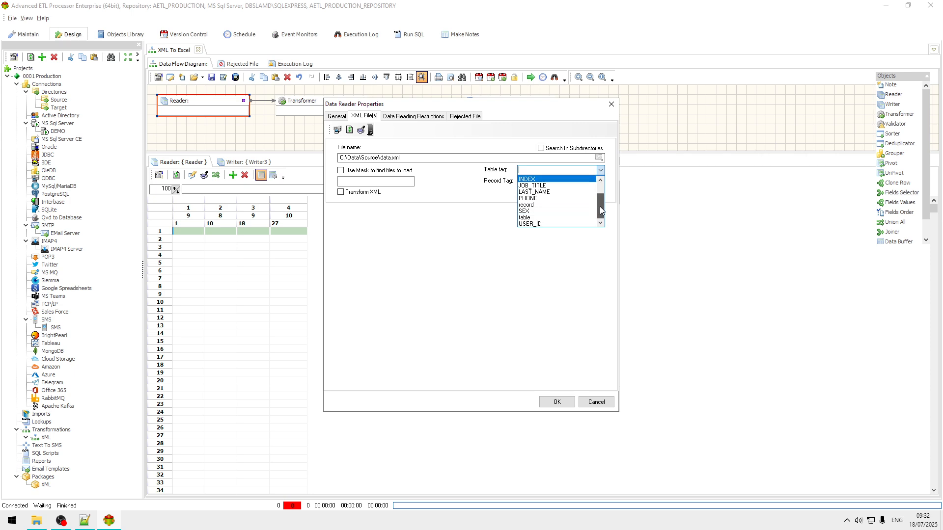
{"action": "left_click", "coordinate": [591, 217]}
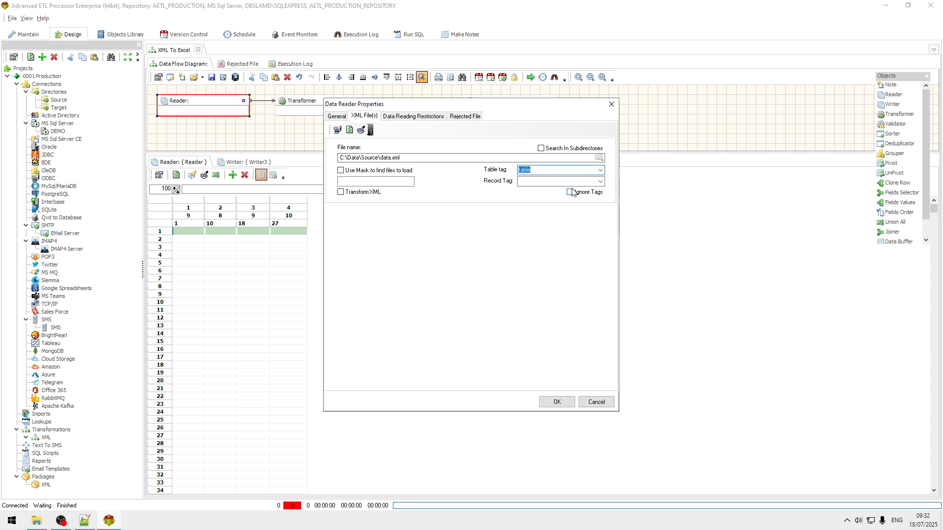
{"action": "left_click", "coordinate": [600, 182]}
{"action": "left_click", "coordinate": [545, 235]}
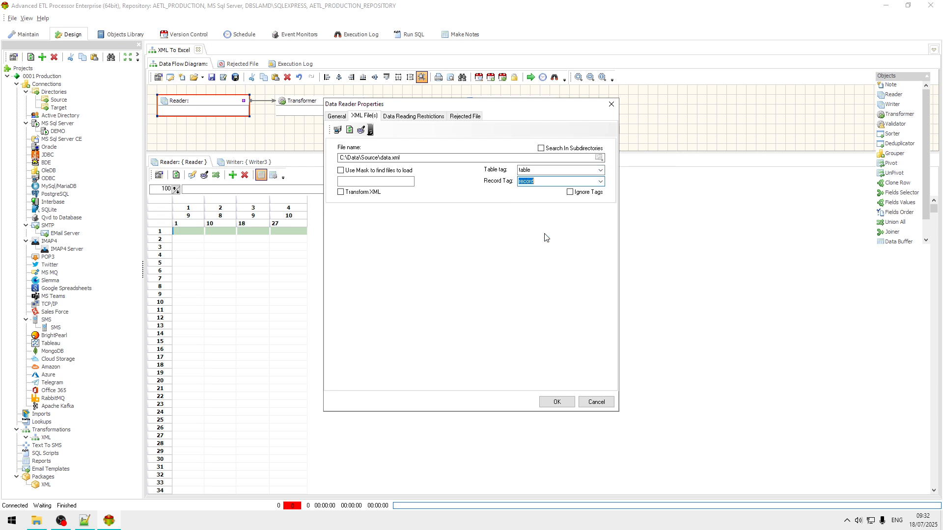
{"action": "left_click", "coordinate": [577, 196]}
{"action": "left_click", "coordinate": [561, 402]}
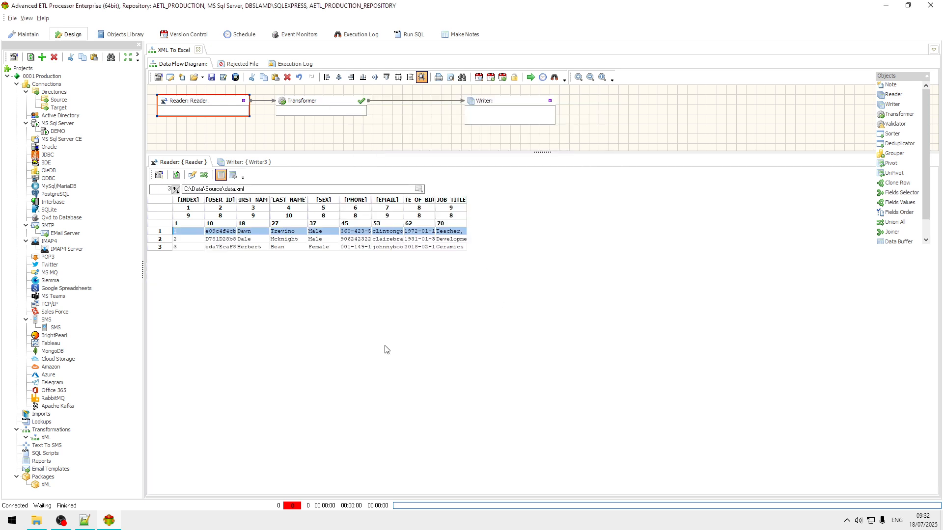
Auto-format the column widths of the Reader's data grid and move the Writer closer to the Transformer
{"action": "right_click", "coordinate": [300, 239]}
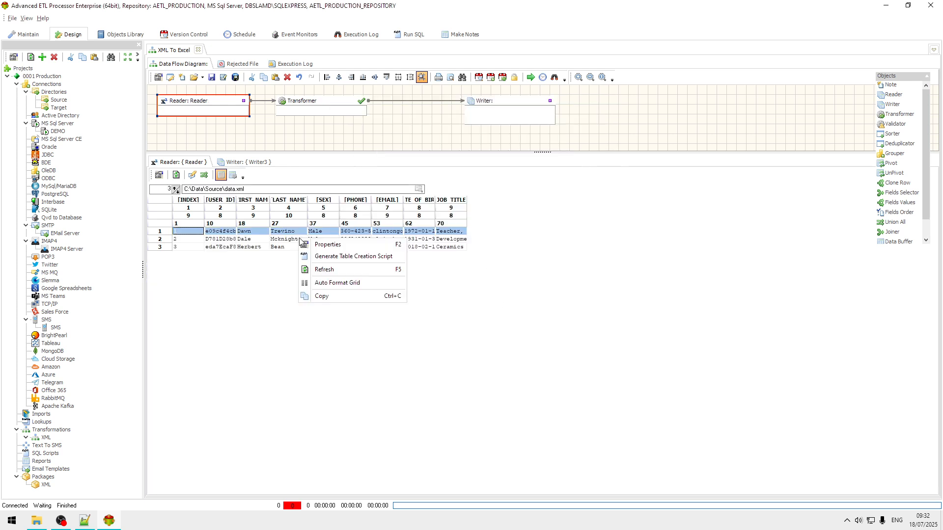
{"action": "left_click", "coordinate": [335, 283]}
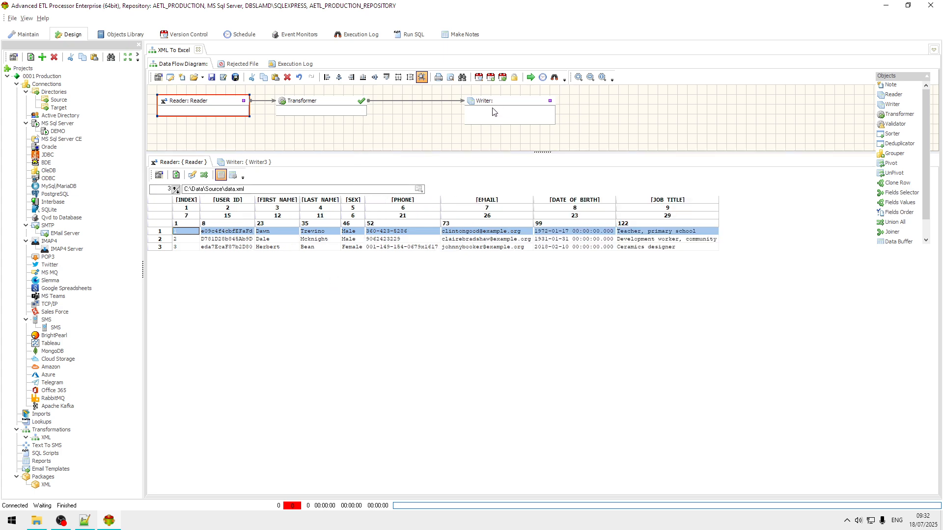
{"action": "left_click_drag", "start_coordinate": [502, 105], "coordinate": [463, 104]}
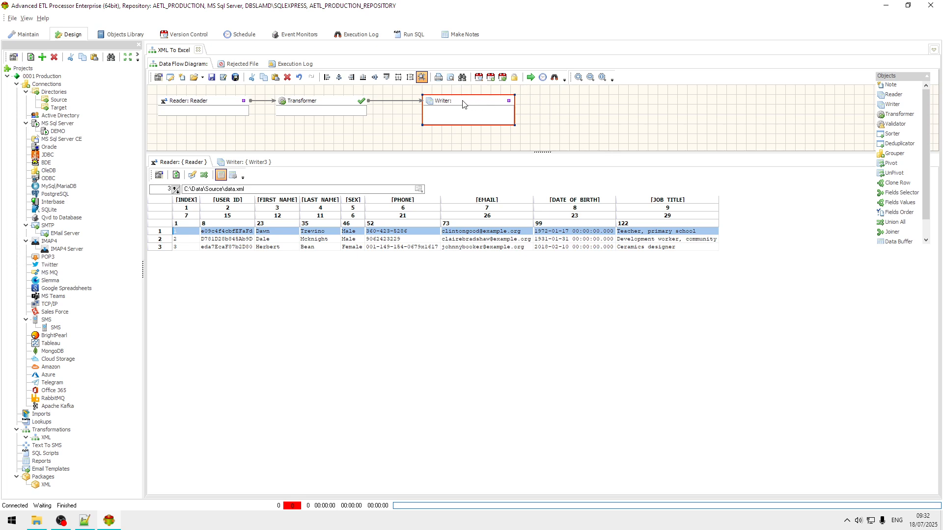
Set the Writer's data target type to Excel File with the Target connection
{"action": "double_click", "coordinate": [464, 103]}
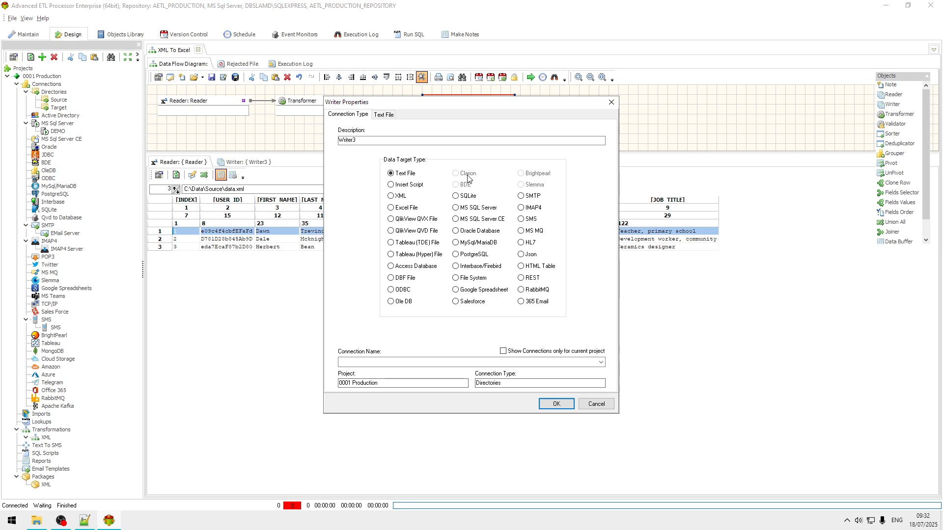
{"action": "left_click", "coordinate": [406, 208]}
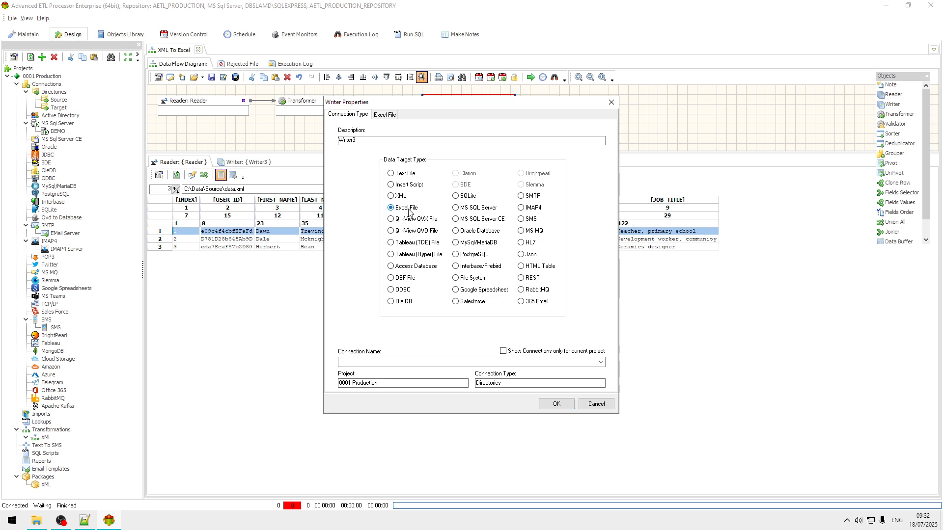
{"action": "left_click", "coordinate": [600, 362]}
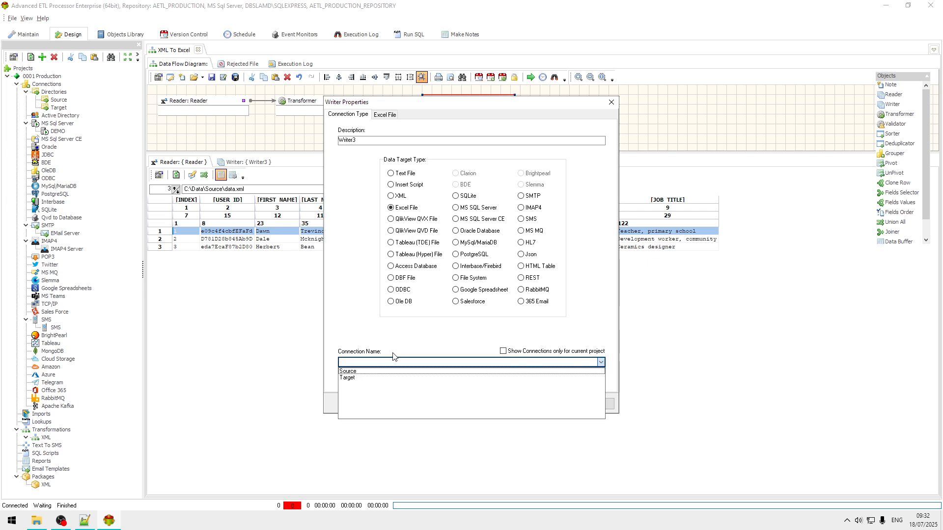
{"action": "left_click", "coordinate": [359, 382]}
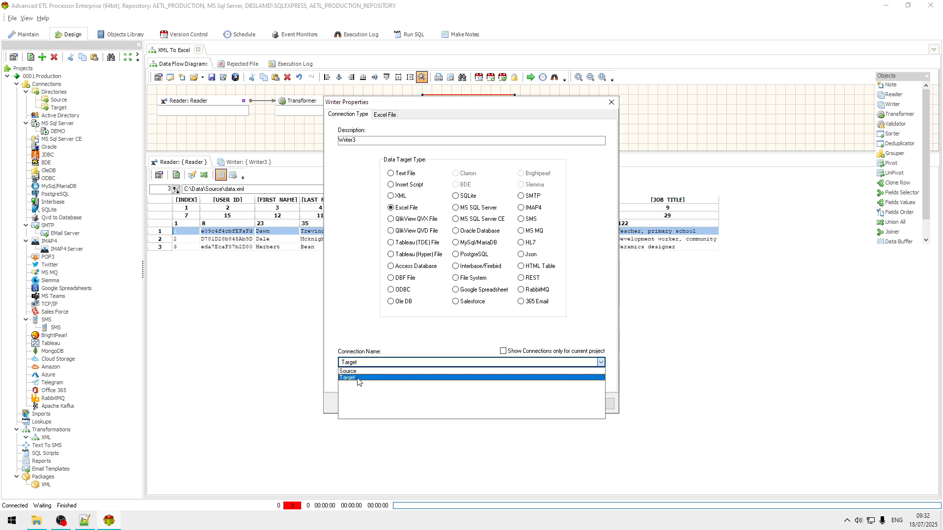
{"action": "left_click", "coordinate": [359, 382]}
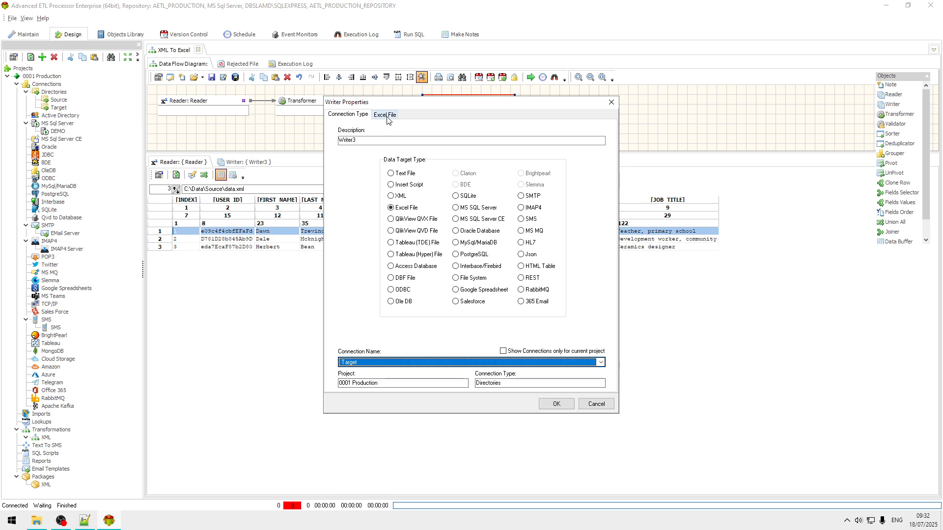
Set the Writer's Excel output file to Text.xlsx in the C:\Data\Target folder
{"action": "left_click", "coordinate": [389, 117]}
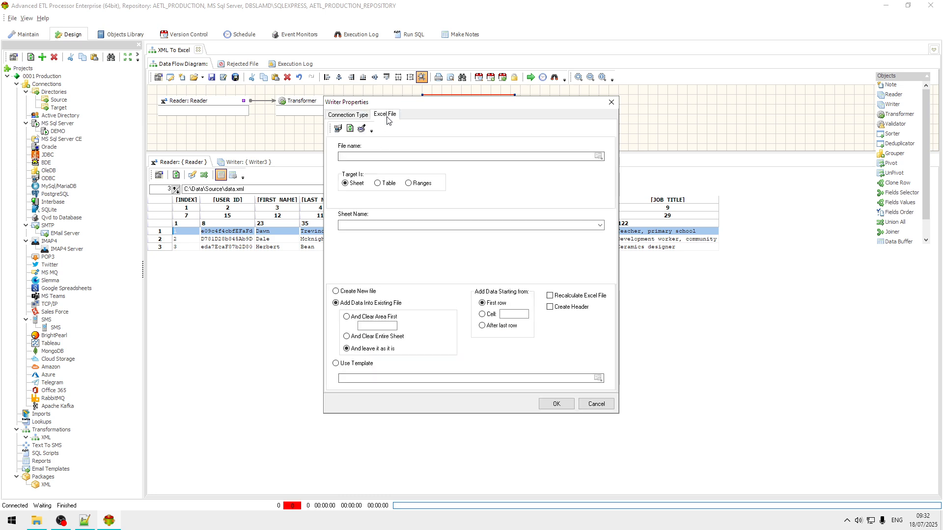
{"action": "left_click", "coordinate": [599, 157]}
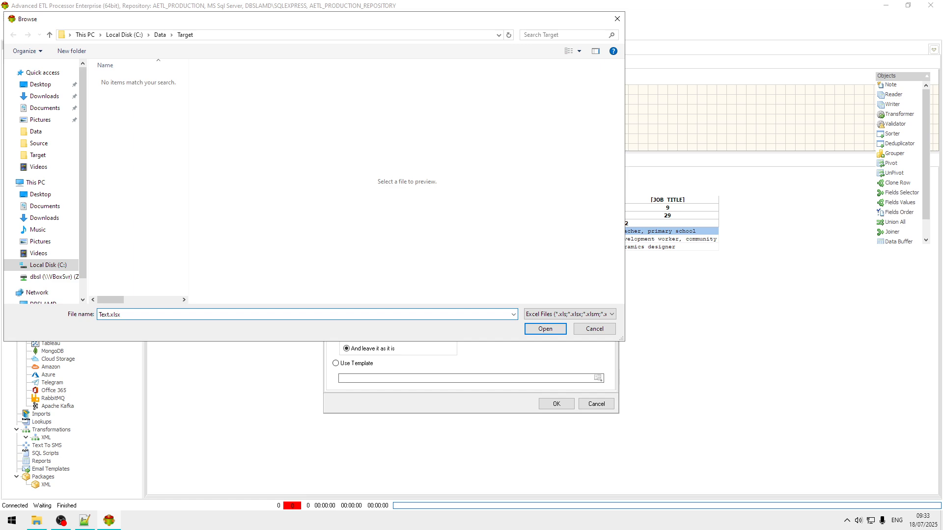
{"action": "left_click", "coordinate": [557, 331]}
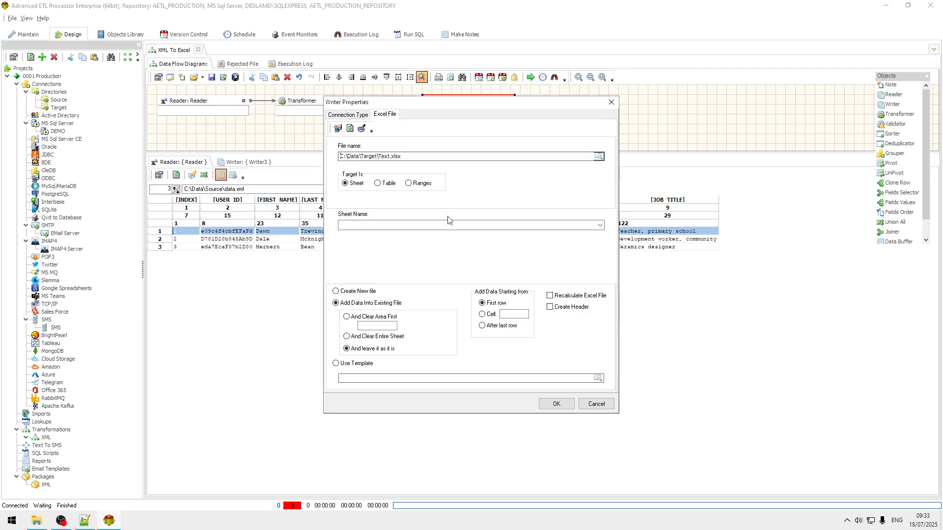
Name the Writer's target sheet Person, choose to create a new file with a header, and apply the properties
{"action": "left_click", "coordinate": [374, 225]}
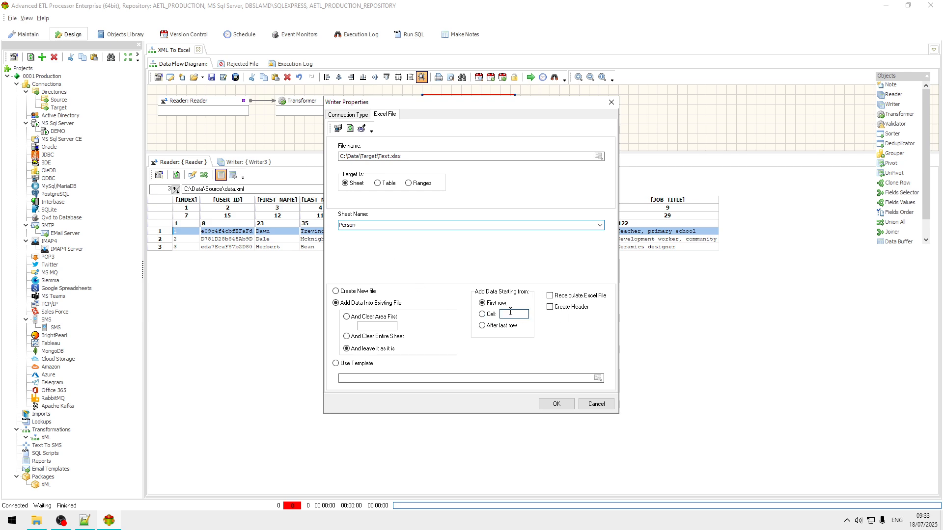
{"action": "left_click", "coordinate": [549, 307]}
{"action": "left_click", "coordinate": [366, 293]}
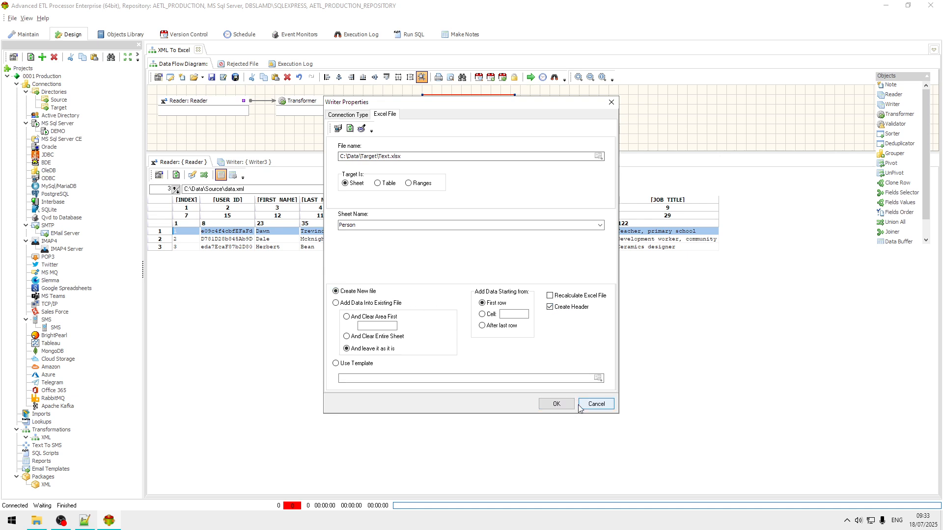
{"action": "left_click", "coordinate": [556, 404]}
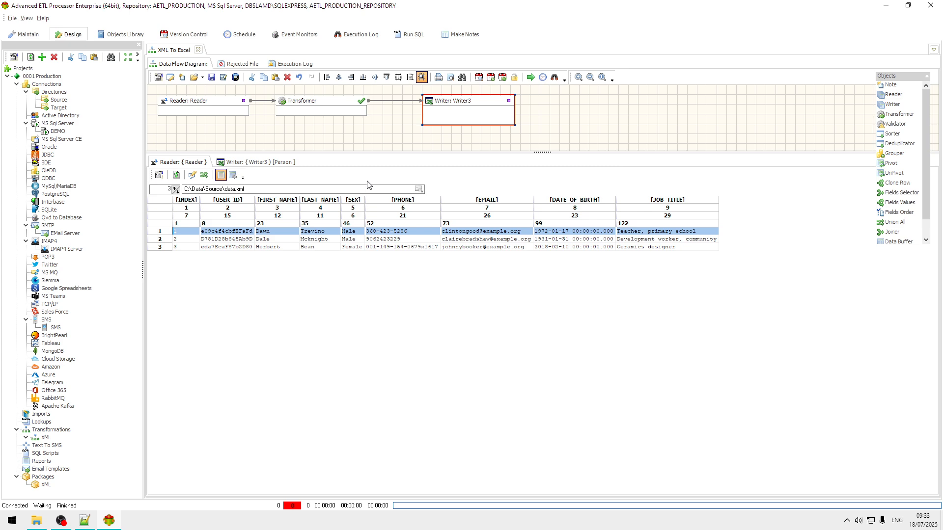
Replace the Writer's default fields with the fields of the Reader
{"action": "left_click", "coordinate": [269, 163]}
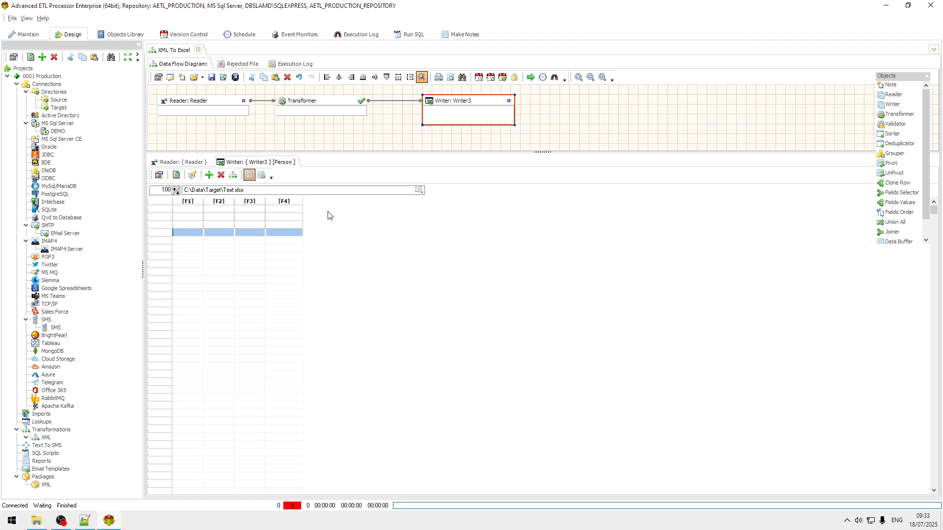
{"action": "left_click", "coordinate": [261, 175]}
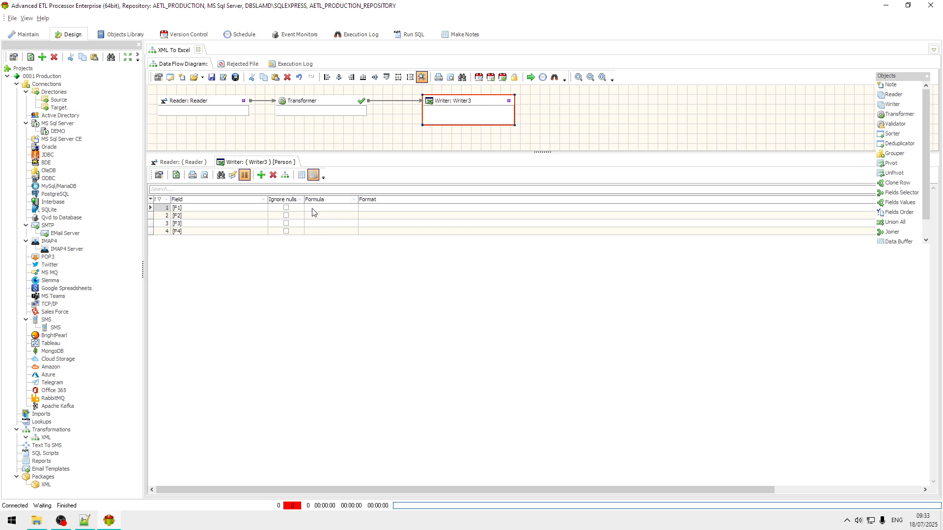
{"action": "left_click", "coordinate": [302, 176]}
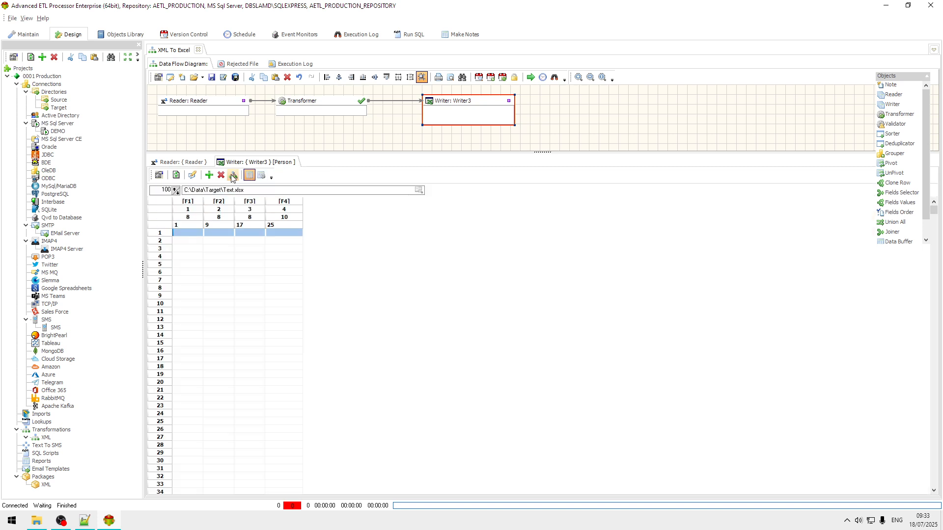
{"action": "left_click", "coordinate": [233, 176]}
{"action": "left_click", "coordinate": [495, 334]}
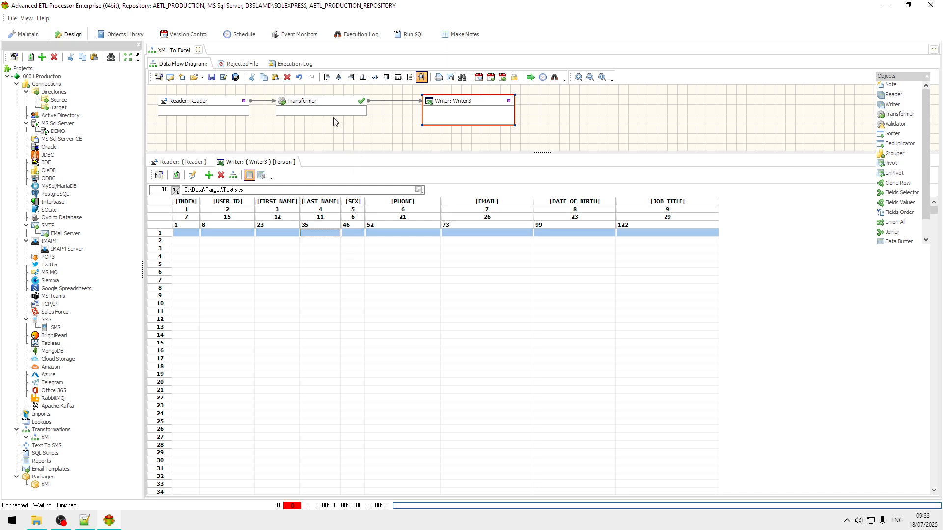
Auto-map all source fields to the target fields by field position in the Transformer and save the mapping
{"action": "double_click", "coordinate": [343, 102]}
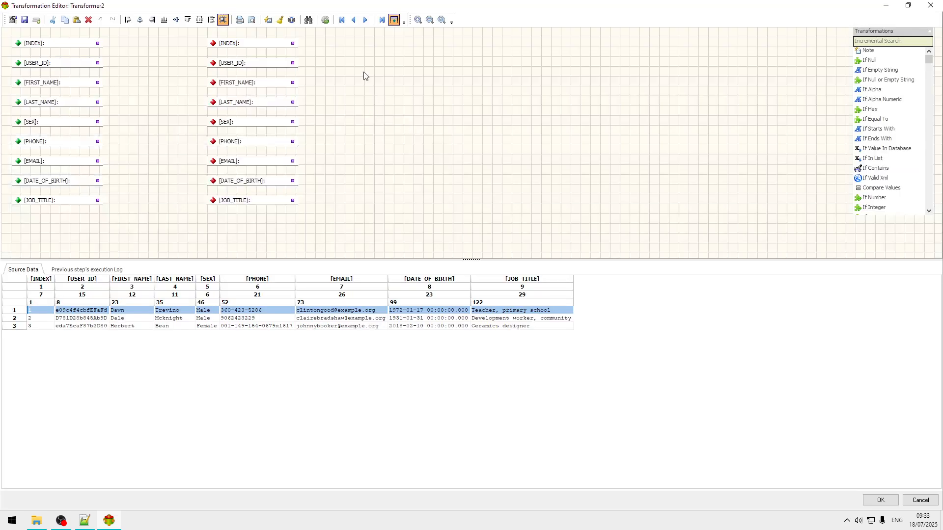
{"action": "left_click", "coordinate": [268, 21]}
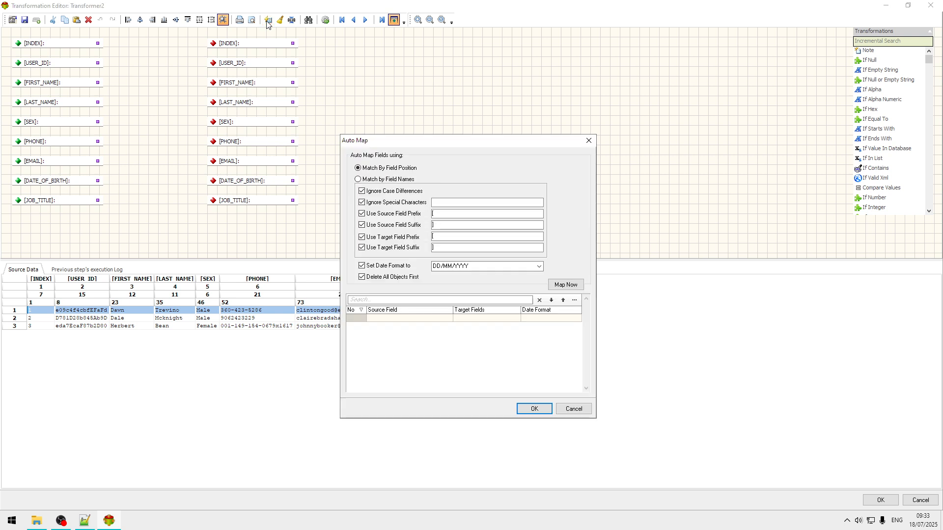
{"action": "left_click_drag", "start_coordinate": [494, 141], "coordinate": [487, 97]}
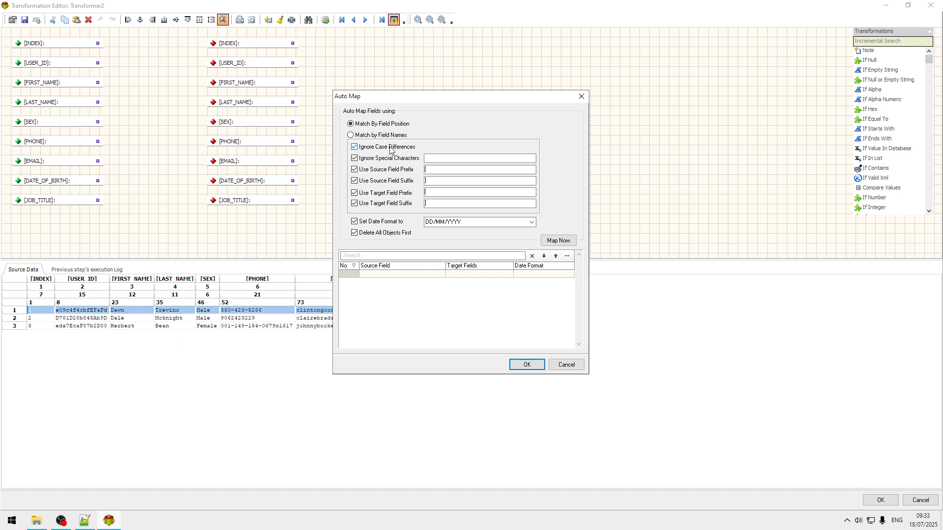
{"action": "left_click", "coordinate": [527, 364]}
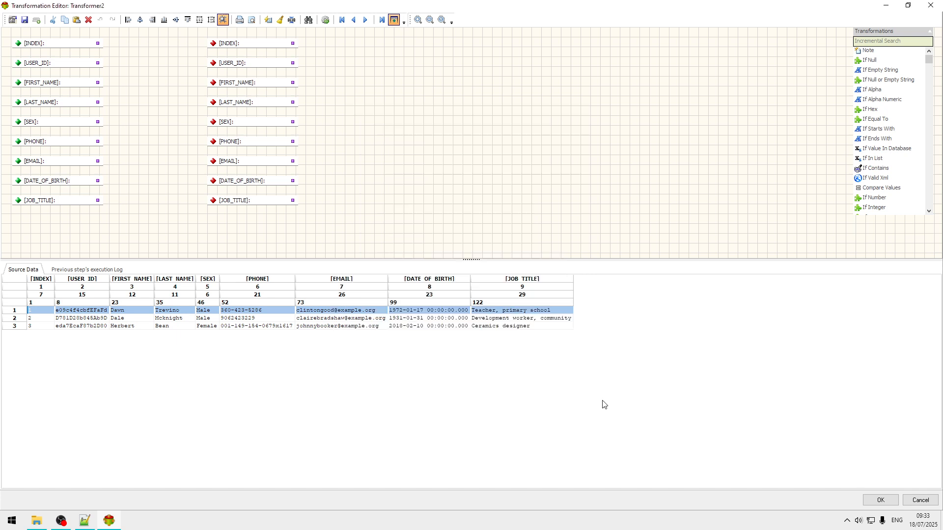
{"action": "left_click", "coordinate": [268, 20]}
{"action": "left_click", "coordinate": [552, 239]}
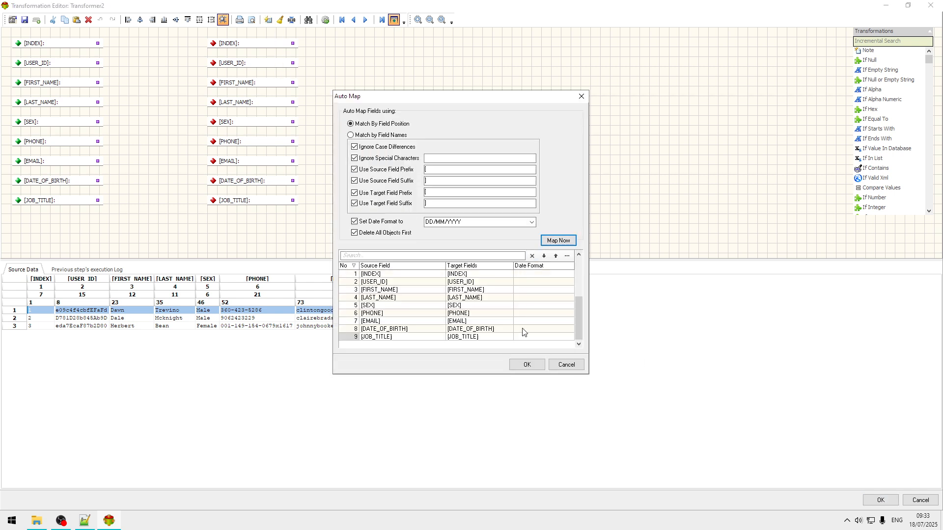
{"action": "left_click", "coordinate": [527, 365]}
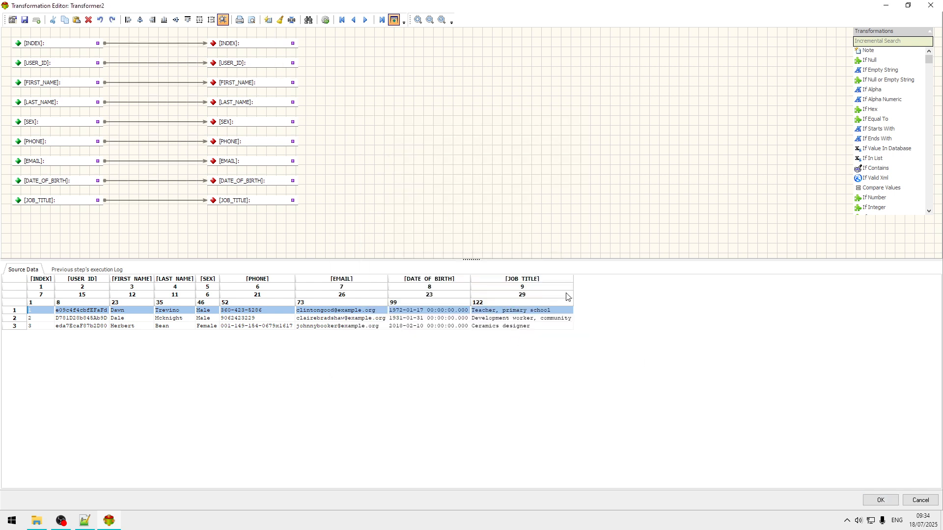
{"action": "left_click", "coordinate": [880, 500]}
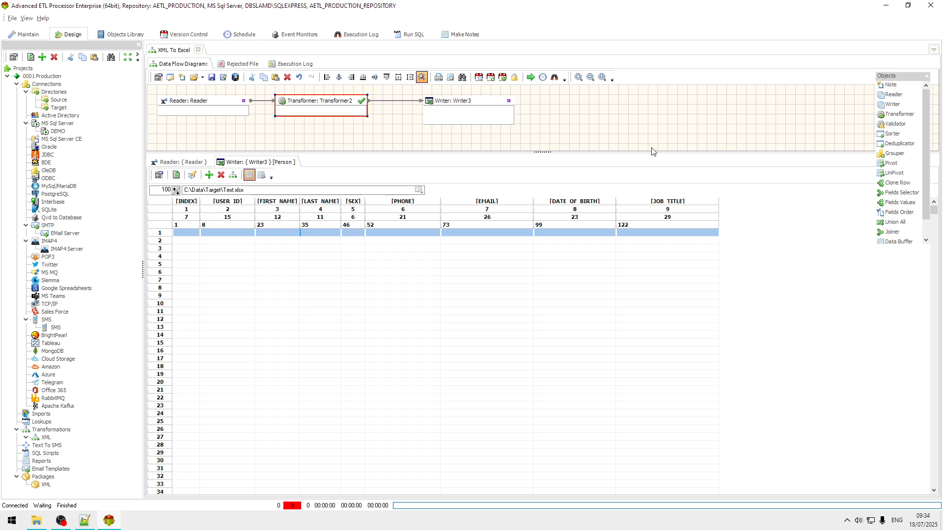
Run the transformation and reload the Writer's data grid to check the records written to Text.xlsx
{"action": "left_click", "coordinate": [530, 80]}
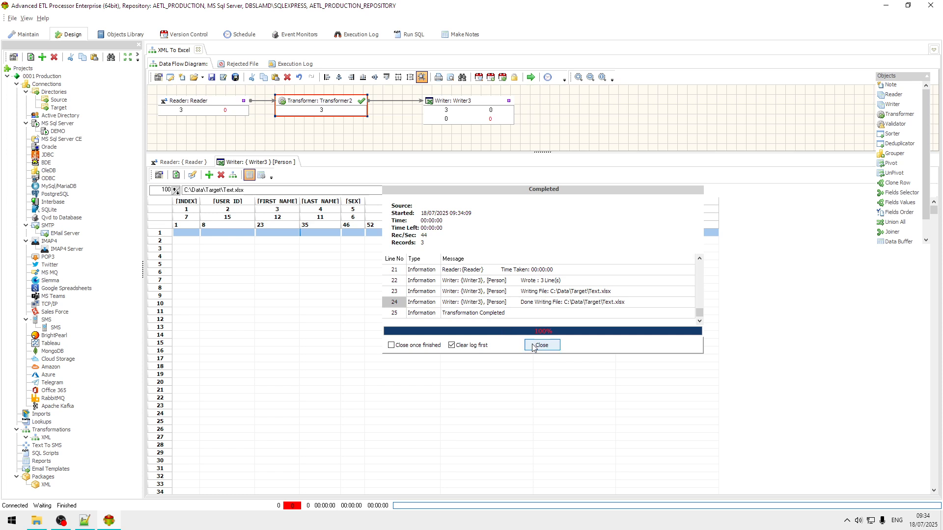
{"action": "left_click", "coordinate": [534, 346]}
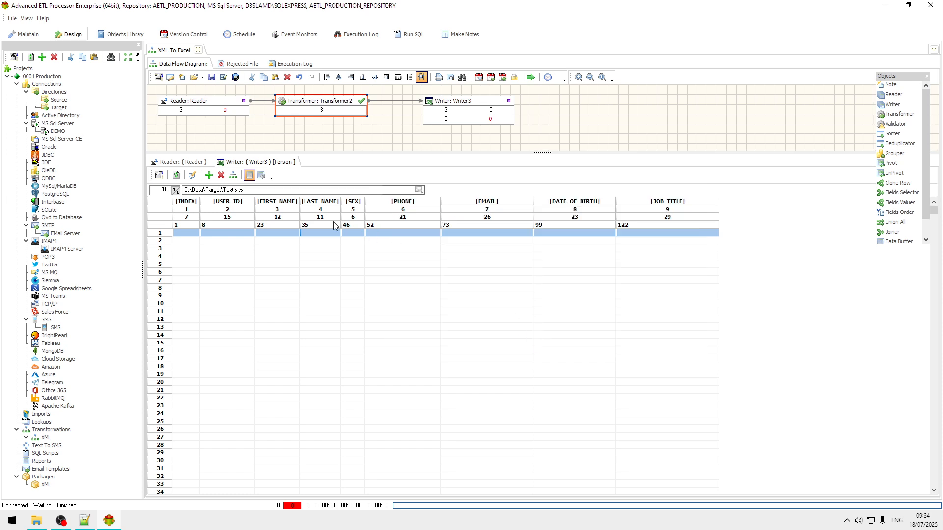
{"action": "left_click", "coordinate": [177, 175]}
{"action": "left_click", "coordinate": [234, 256]}
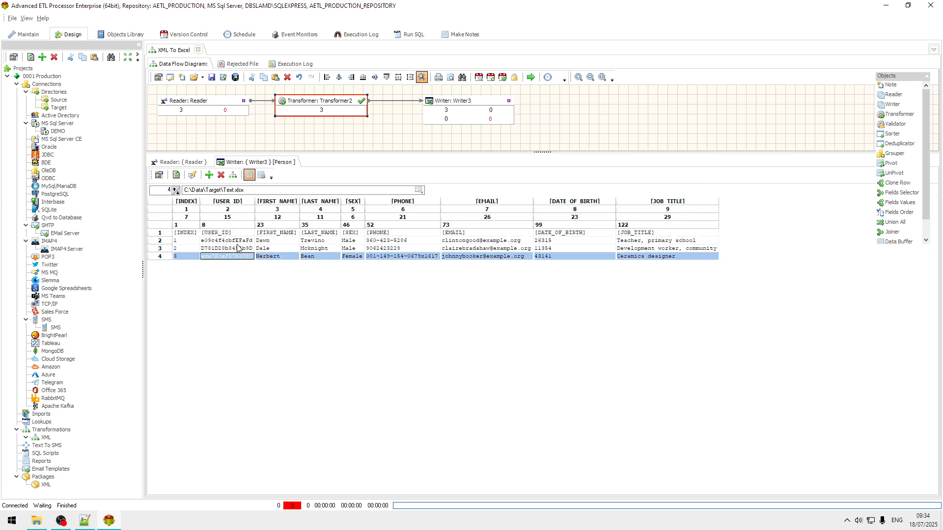
{"action": "left_click", "coordinate": [238, 241]}
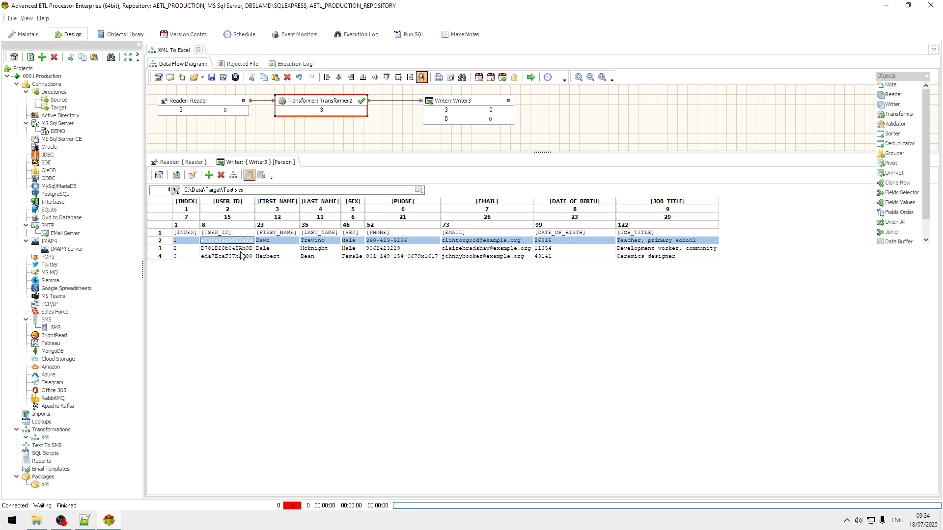
{"action": "left_click", "coordinate": [240, 249]}
Change the Writer's data target type to Text File
{"action": "double_click", "coordinate": [474, 103]}
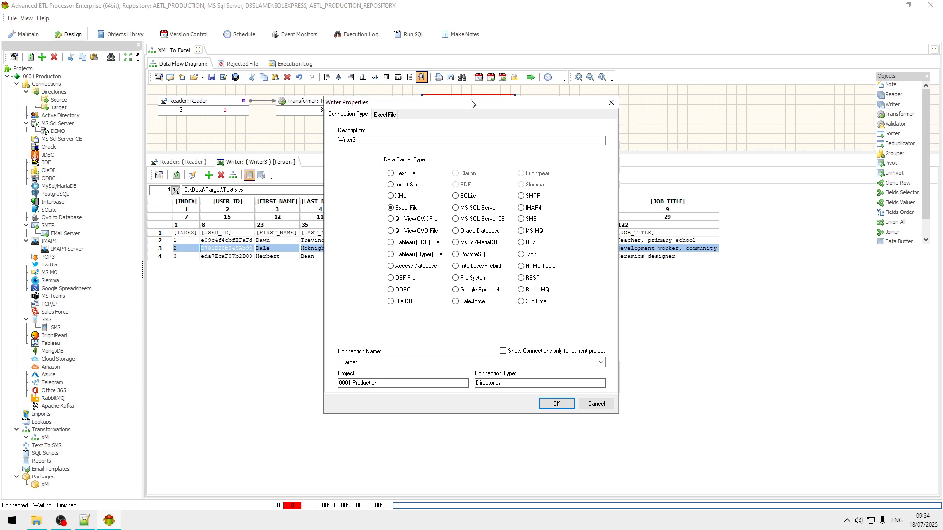
{"action": "left_click", "coordinate": [422, 221]}
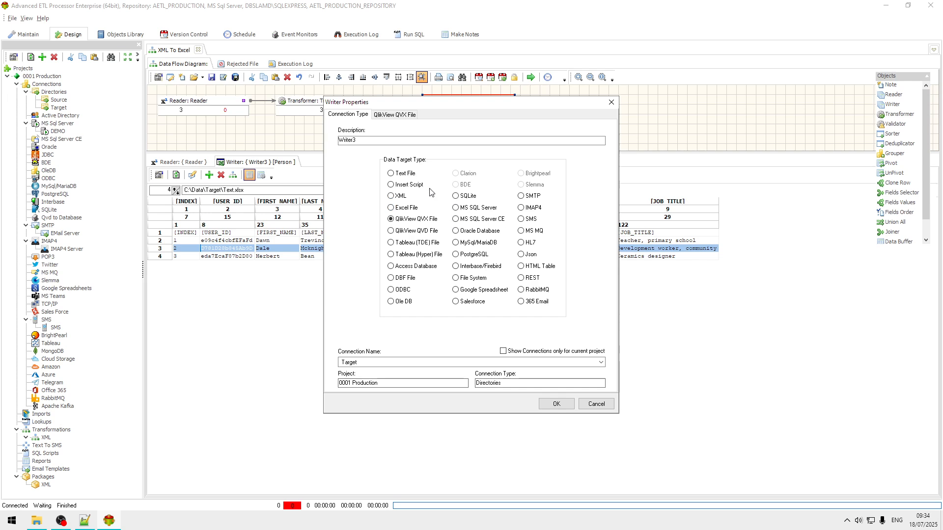
{"action": "left_click", "coordinate": [406, 175]}
Set the Writer's text file name to C:\Data\Target\Text.csv and apply the properties
{"action": "left_click", "coordinate": [384, 115]}
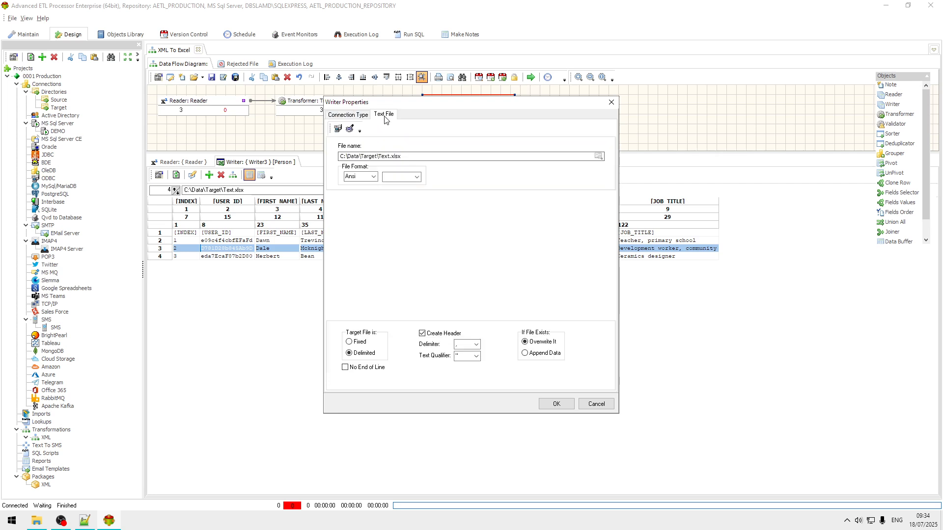
{"action": "left_click", "coordinate": [438, 158]}
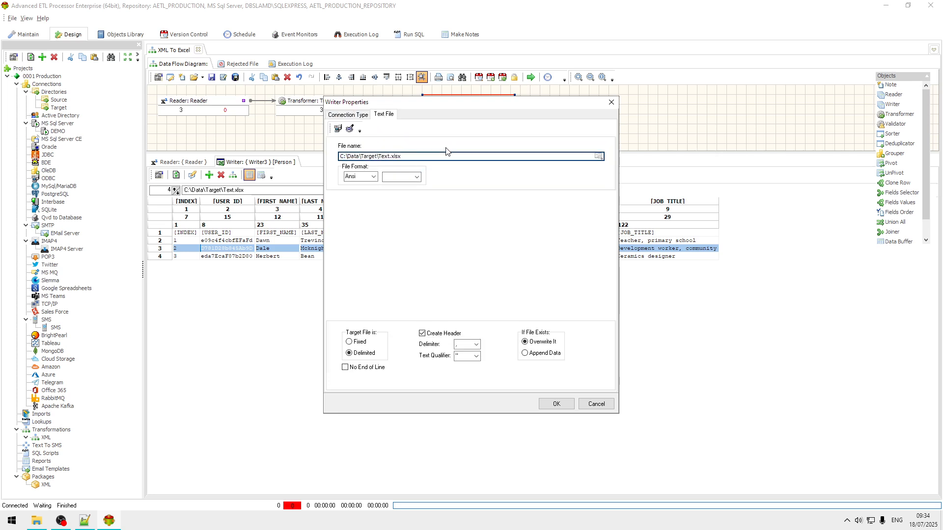
{"action": "key", "text": "BackSpace"}
{"action": "key", "text": "BackSpace"}
{"action": "key", "text": "BackSpace"}
{"action": "key", "text": "BackSpace"}
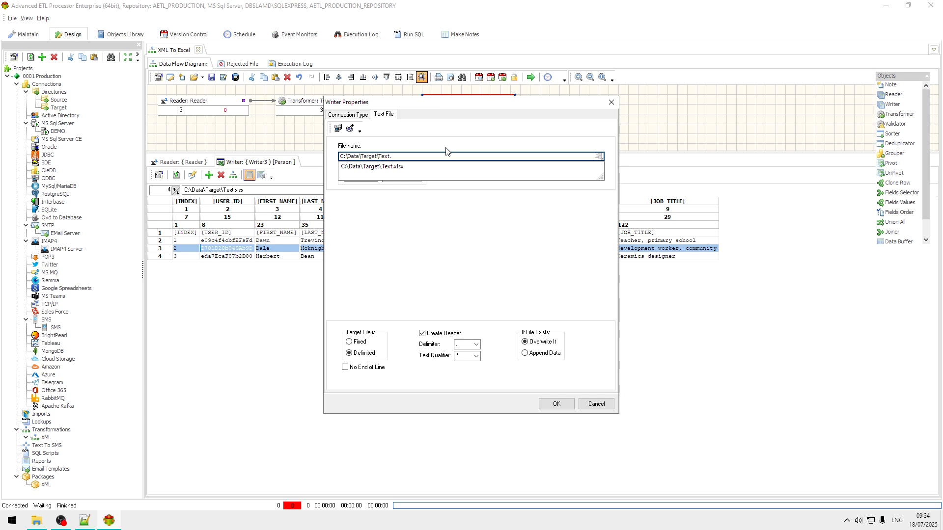
{"action": "type", "text": "csv"}
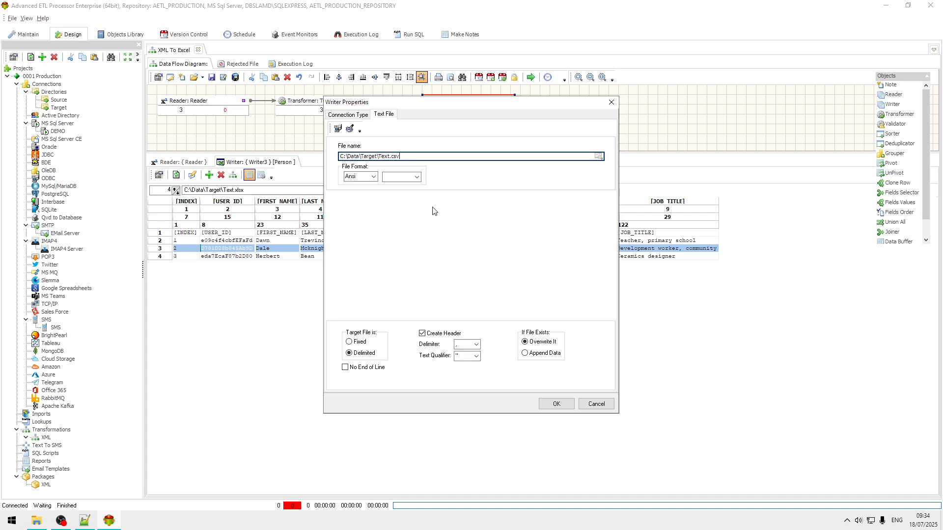
{"action": "left_click", "coordinate": [415, 177]}
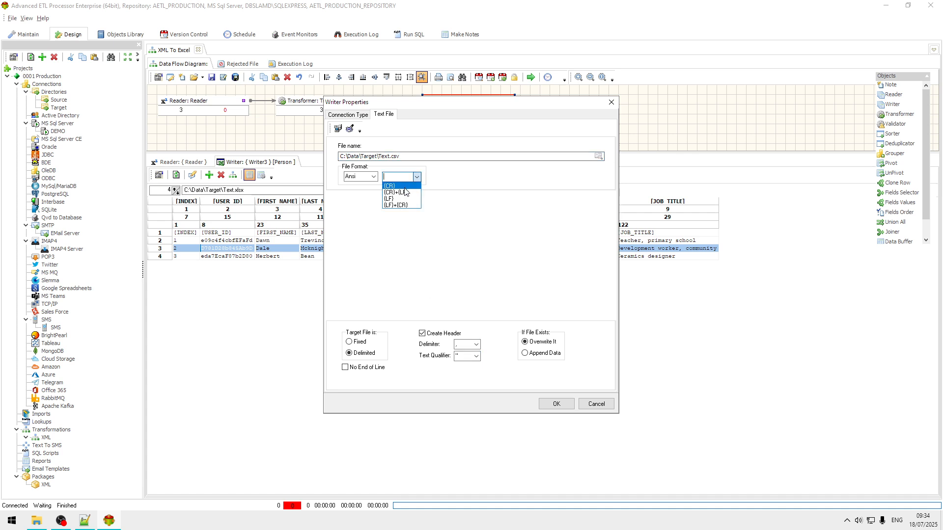
{"action": "left_click", "coordinate": [487, 195]}
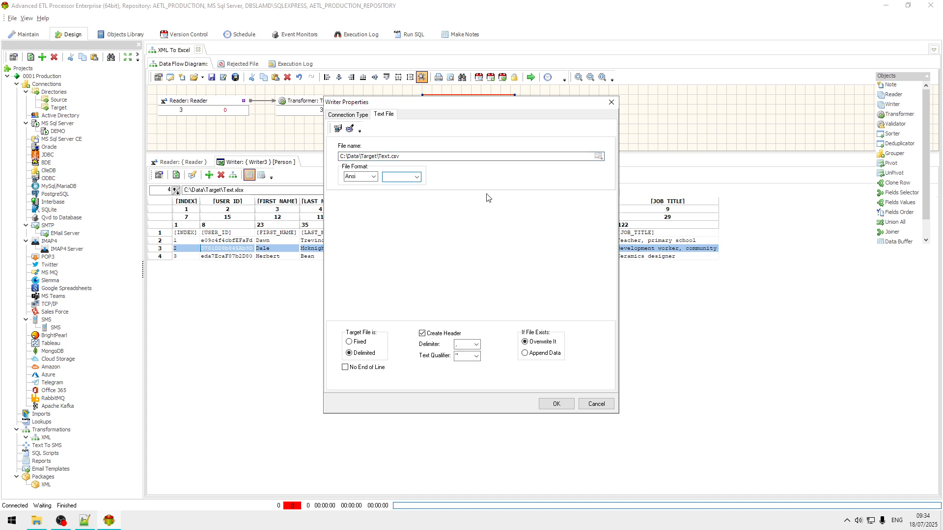
{"action": "left_click", "coordinate": [562, 408]}
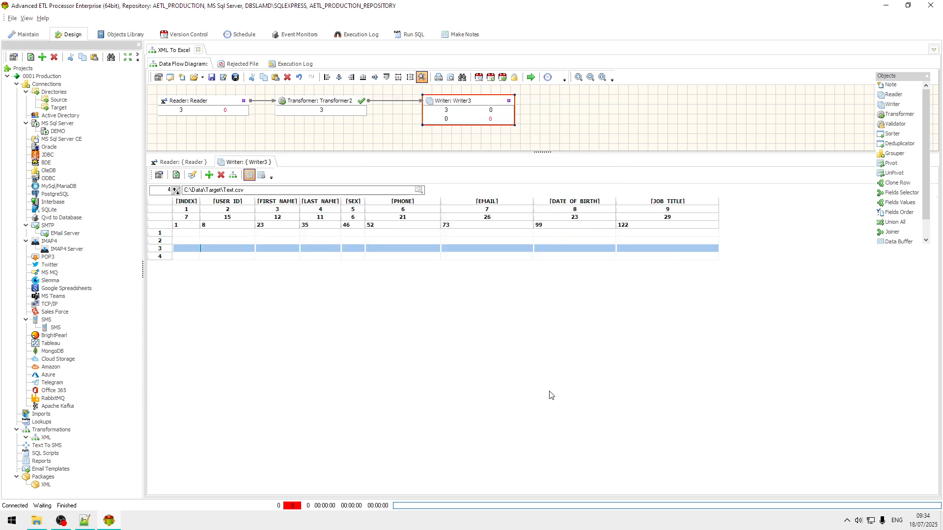
Run the transformation and reload the Writer's data grid to check the records written to Text.csv
{"action": "left_click", "coordinate": [530, 78]}
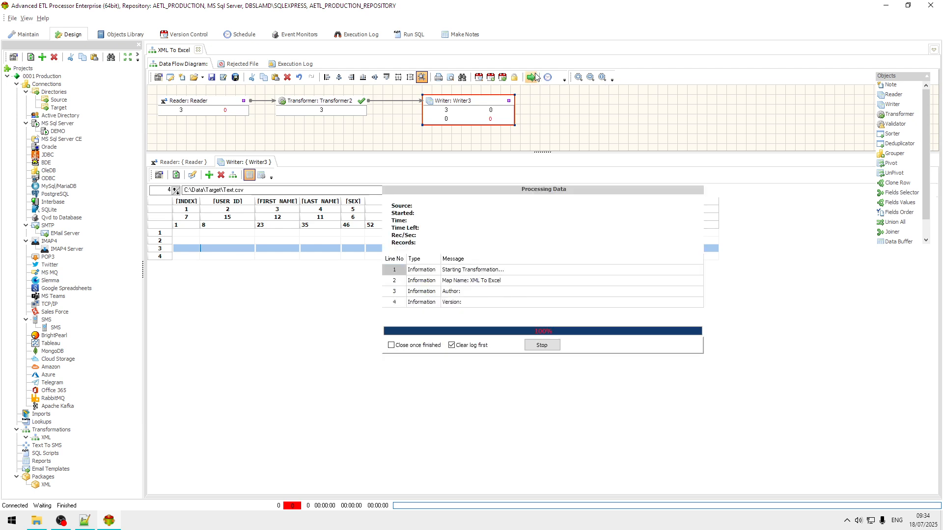
{"action": "left_click", "coordinate": [542, 344]}
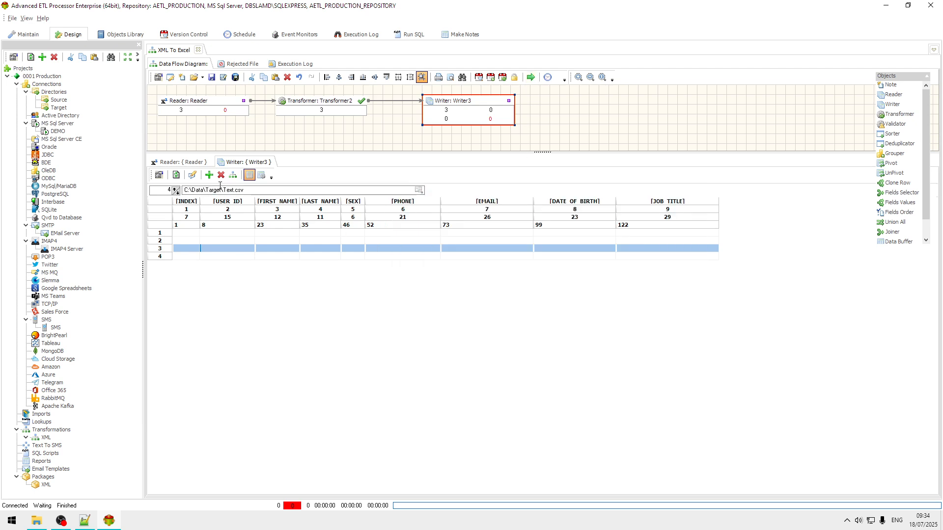
{"action": "left_click", "coordinate": [176, 174]}
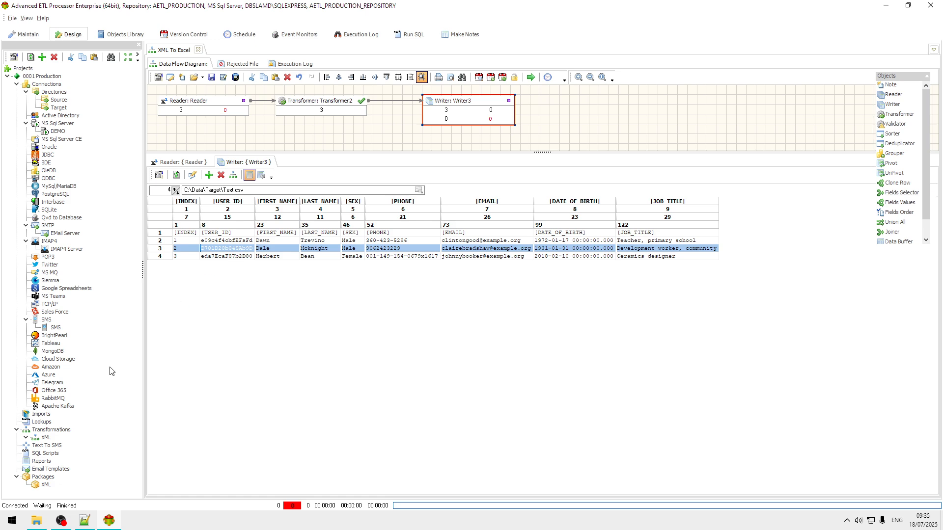
Create a new package named "XML To CSV" in the XML packages folder
{"action": "left_click", "coordinate": [45, 485]}
{"action": "right_click", "coordinate": [46, 485]}
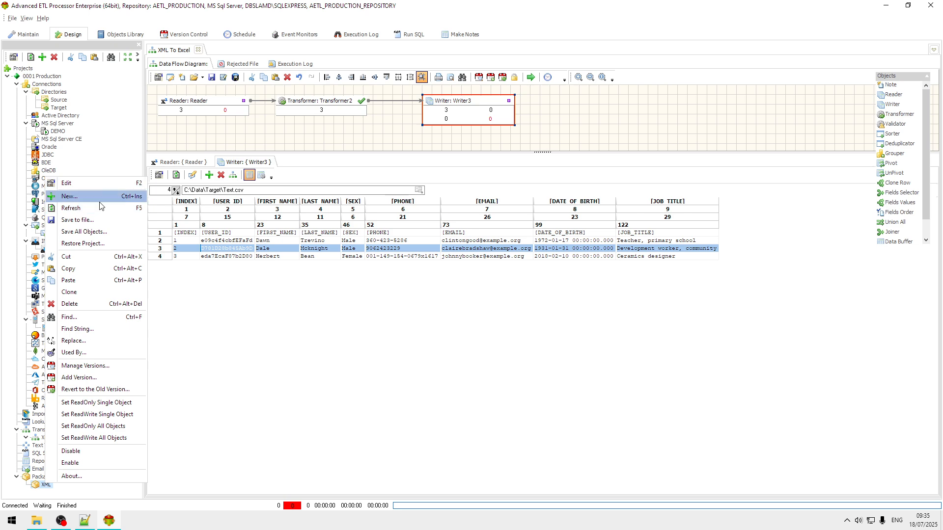
{"action": "left_click", "coordinate": [74, 196]}
{"action": "left_click", "coordinate": [444, 245]}
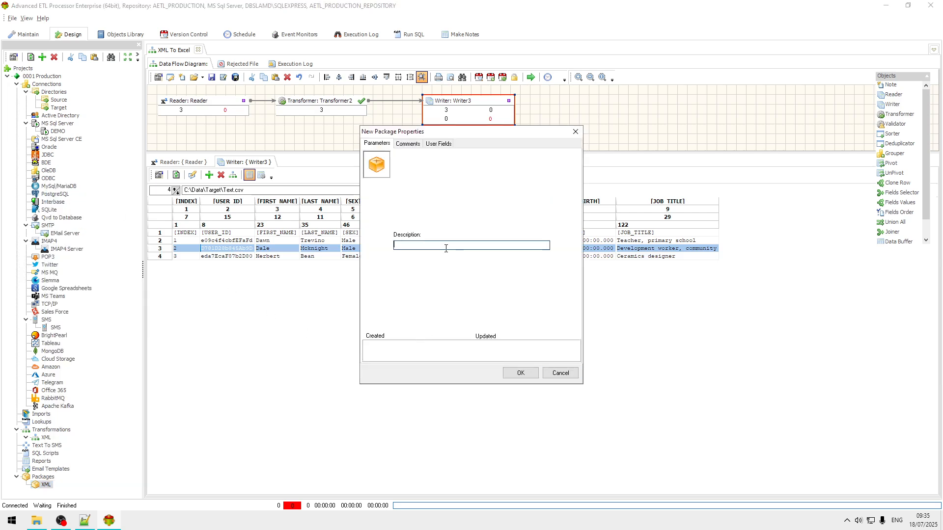
{"action": "type", "text": "XML TO CSV"}
{"action": "key", "text": "Left"}
{"action": "key", "text": "BackSpace"}
{"action": "type", "text": "o"}
{"action": "left_click", "coordinate": [520, 373]}
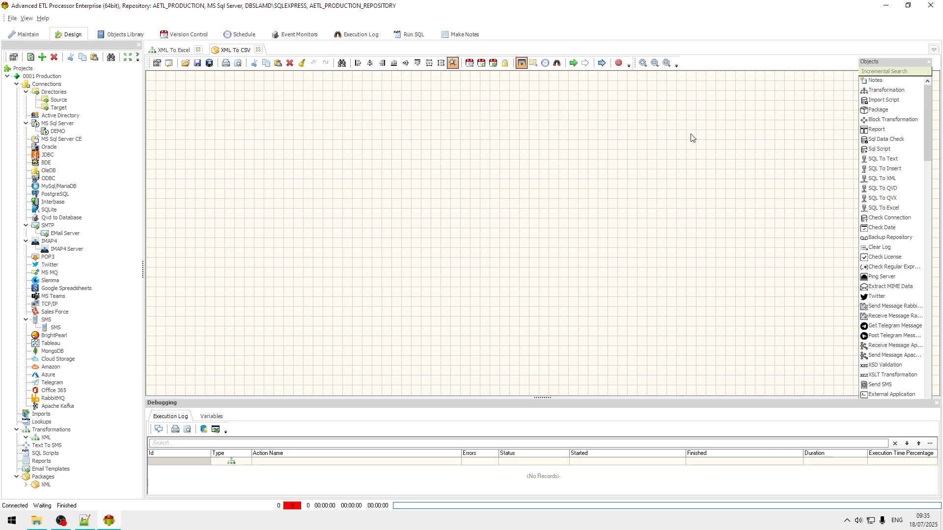
Add an XSLT Transformation object near the upper-left corner of the package canvas
{"action": "left_click", "coordinate": [892, 375]}
{"action": "left_click_drag", "start_coordinate": [892, 377], "coordinate": [742, 339]}
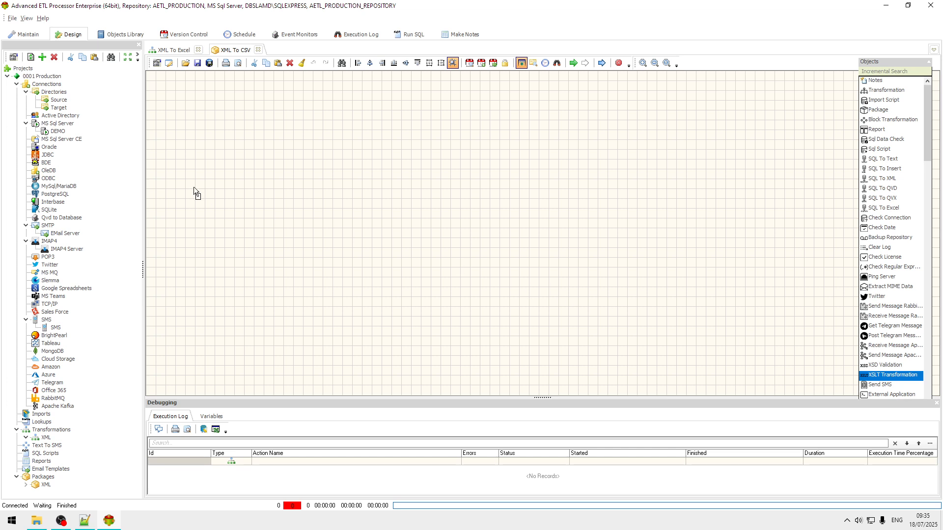
{"action": "left_click_drag", "start_coordinate": [169, 90], "coordinate": [170, 90]}
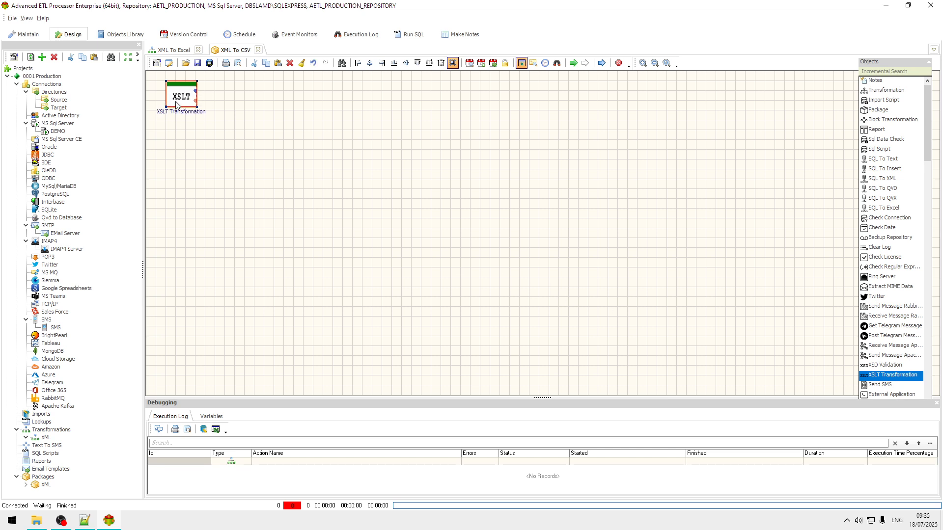
Set the XSLT Transformation's XML source file to C:\Data\Source\data.xml
{"action": "double_click", "coordinate": [178, 100]}
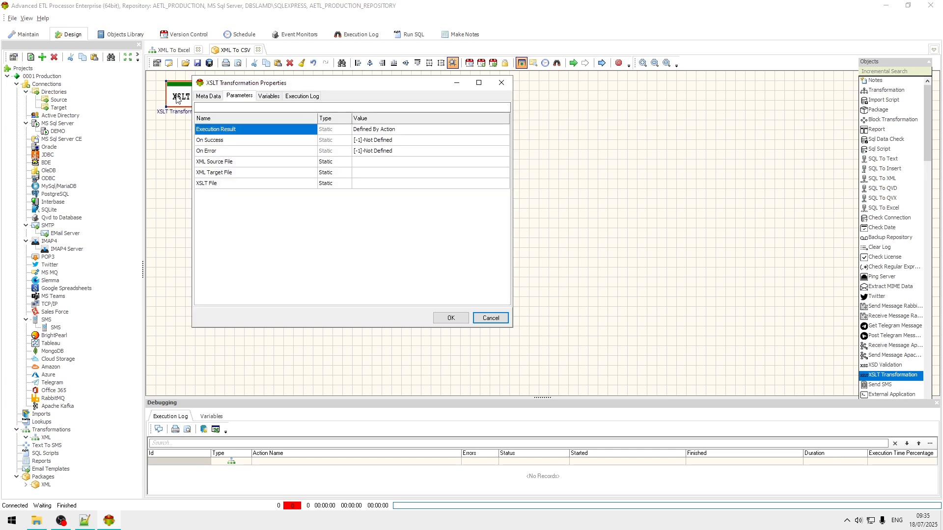
{"action": "left_click", "coordinate": [467, 172]}
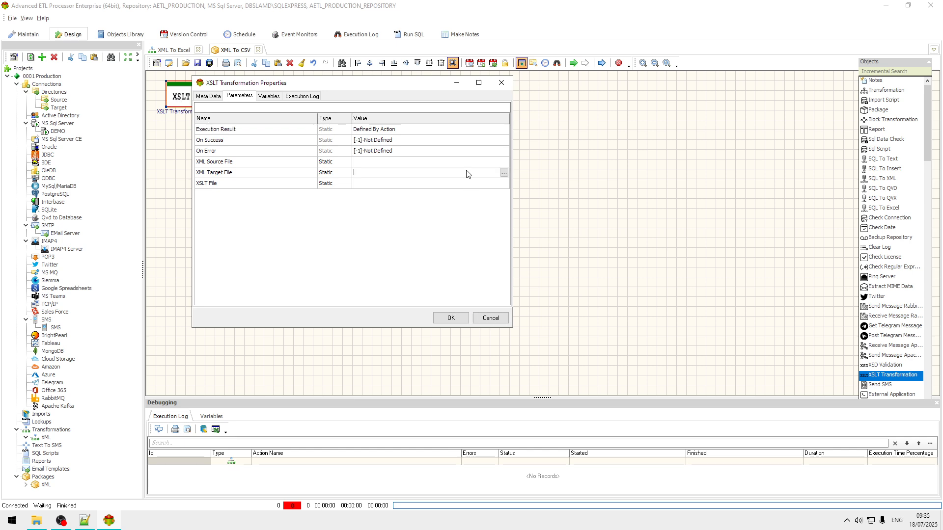
{"action": "left_click", "coordinate": [504, 172]}
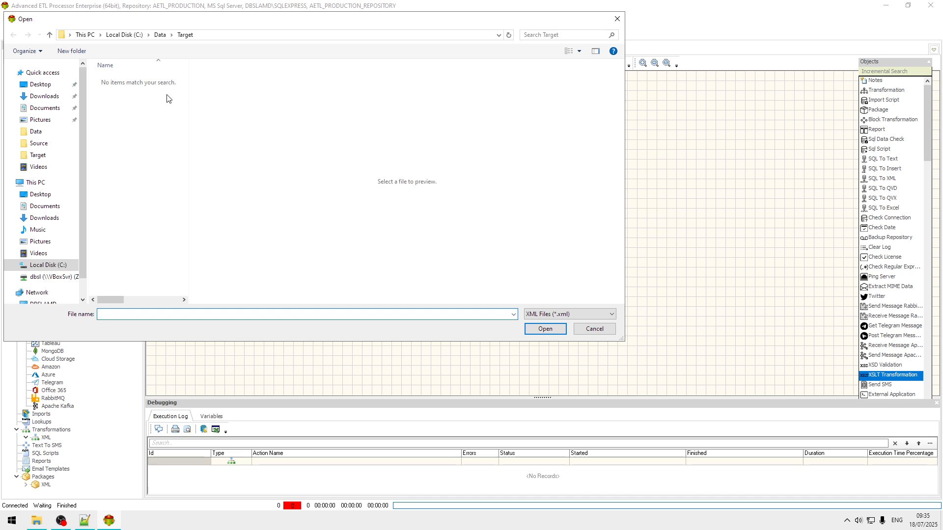
{"action": "left_click", "coordinate": [160, 34]}
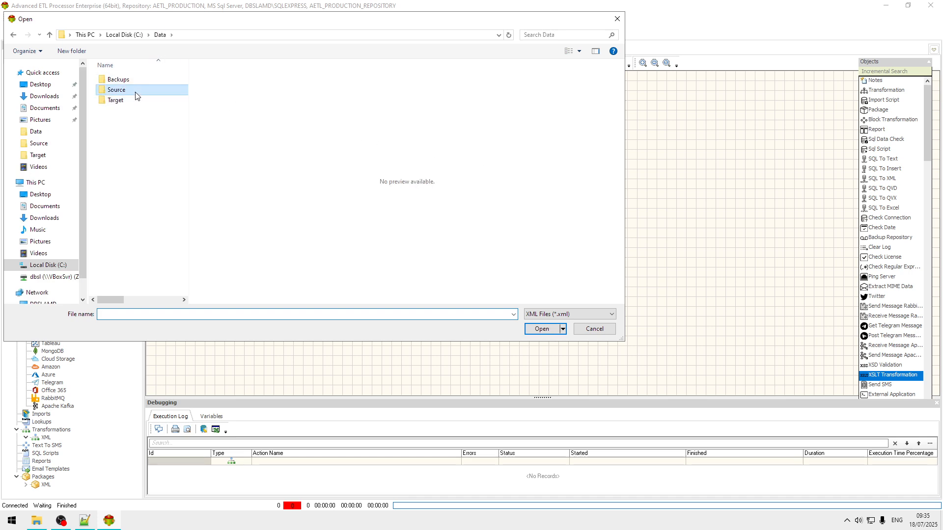
{"action": "double_click", "coordinate": [145, 91]}
{"action": "left_click", "coordinate": [129, 81]}
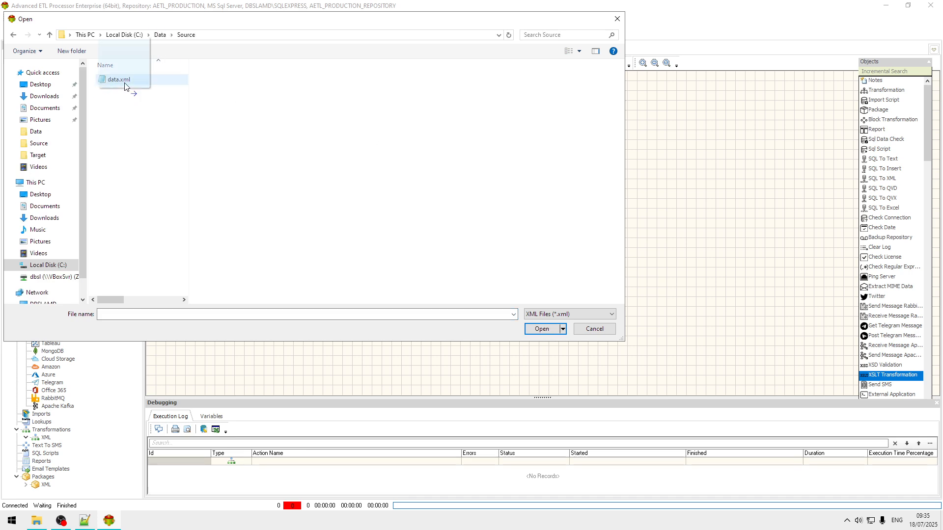
{"action": "left_click", "coordinate": [542, 328]}
Set the XML target file to C:\Data\Target\data.csv by reusing and editing the source file path
{"action": "left_click", "coordinate": [455, 172]}
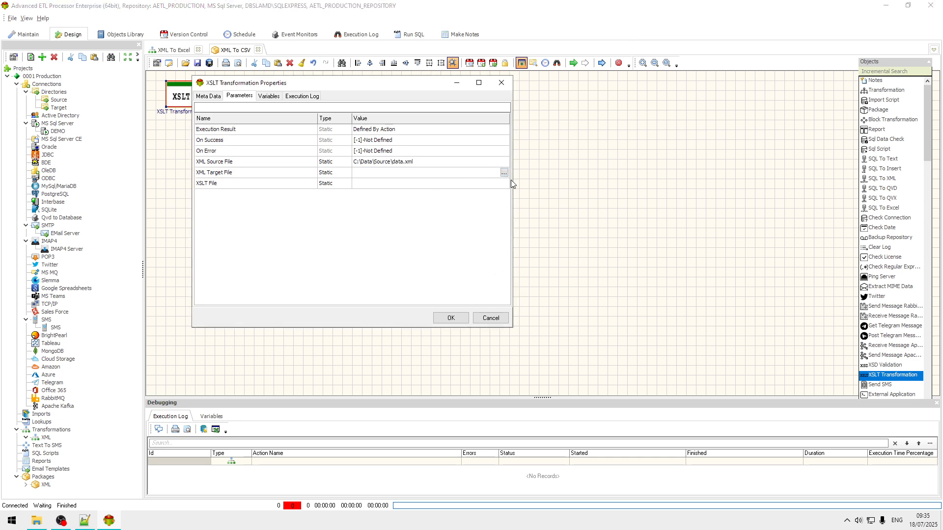
{"action": "left_click", "coordinate": [440, 162]}
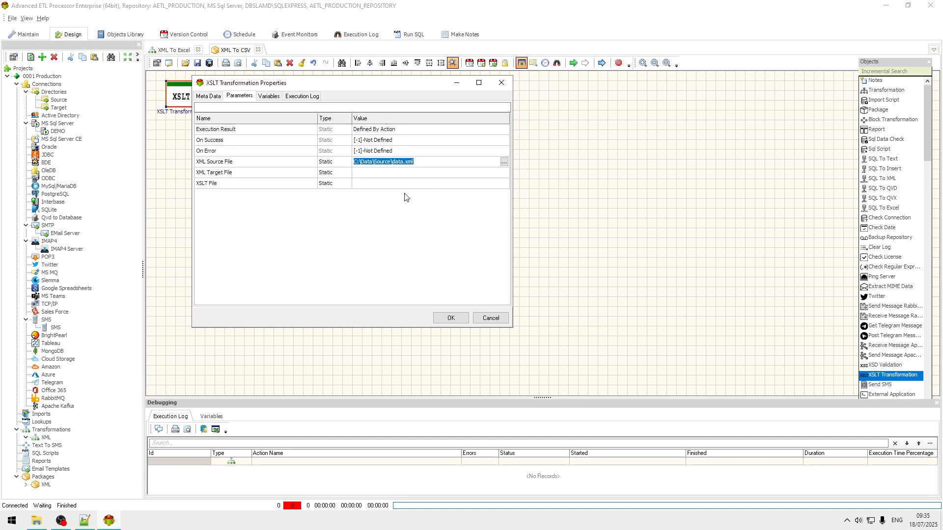
{"action": "key", "text": "ctrl+c"}
{"action": "left_click", "coordinate": [400, 175]}
{"action": "key", "text": "ctrl+v"}
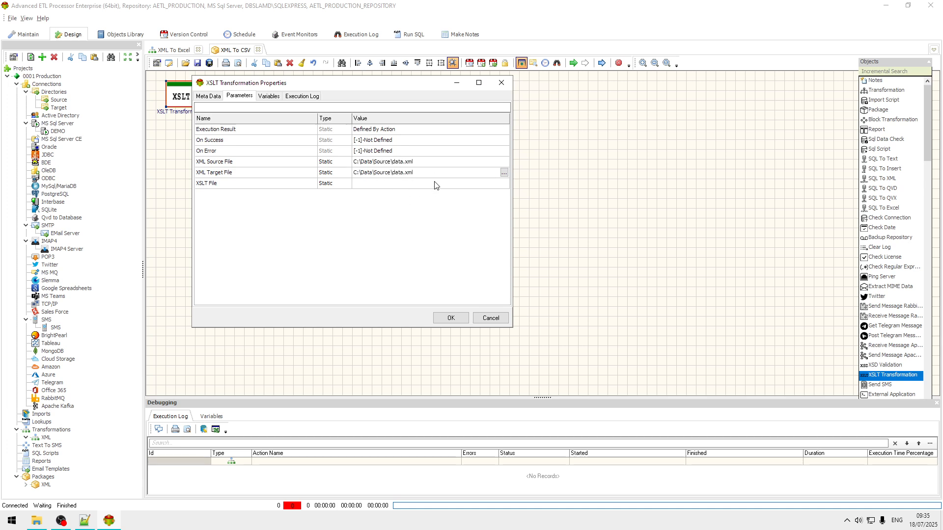
{"action": "key", "text": "BackSpace"}
{"action": "key", "text": "BackSpace"}
{"action": "key", "text": "BackSpace"}
{"action": "type", "text": "csv"}
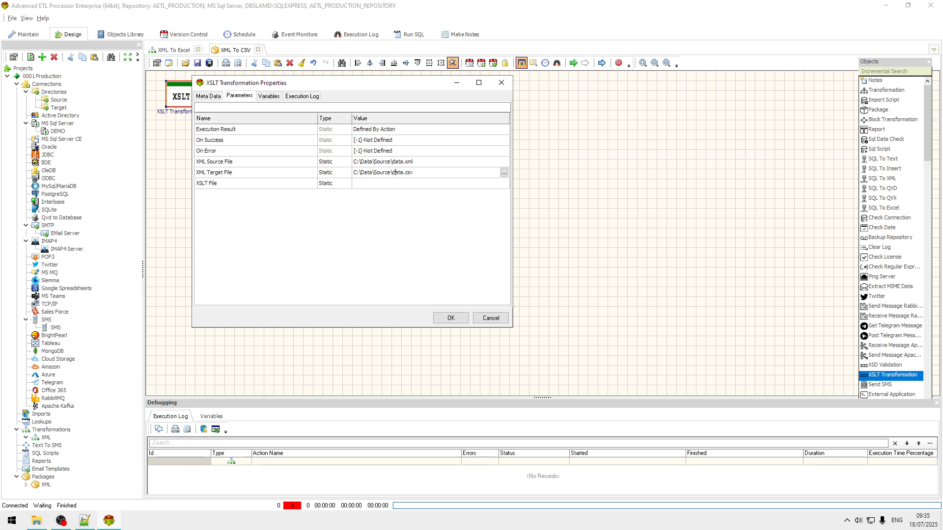
{"action": "key", "text": "BackSpace"}
{"action": "key", "text": "BackSpace"}
{"action": "key", "text": "BackSpace"}
{"action": "key", "text": "BackSpace"}
{"action": "key", "text": "BackSpace"}
{"action": "key", "text": "BackSpace"}
{"action": "type", "text": "Target"}
Set the XSLT file to C:\Data\xml-to-csv.xslt and apply the XSLT Transformation properties
{"action": "left_click", "coordinate": [503, 184]}
{"action": "left_click", "coordinate": [504, 184]}
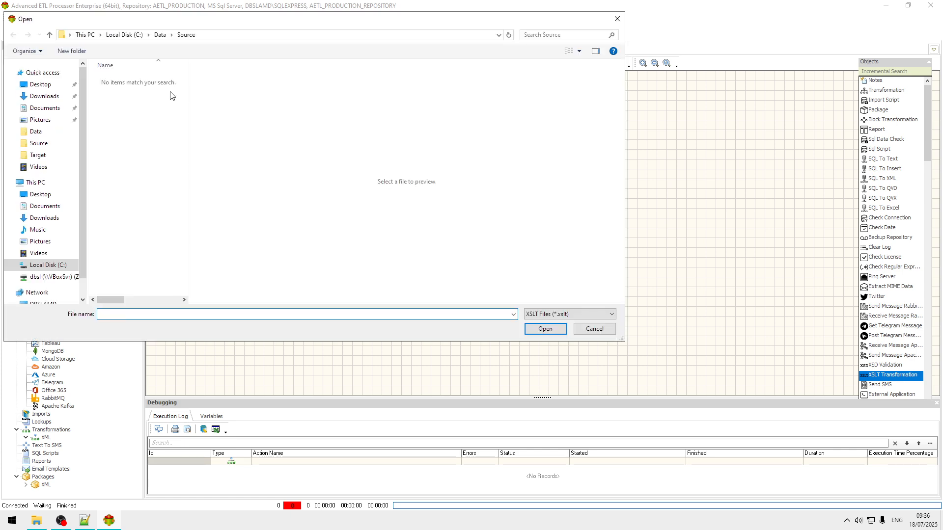
{"action": "left_click", "coordinate": [166, 35]}
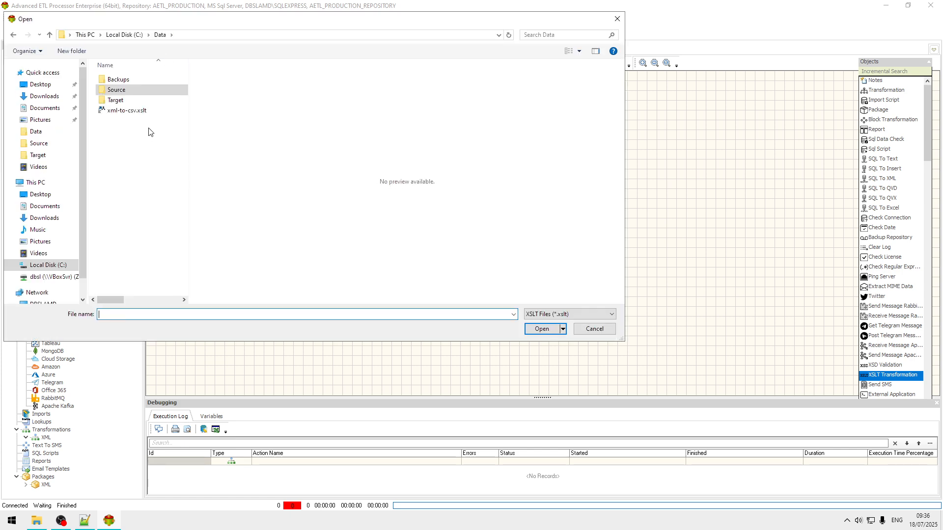
{"action": "left_click", "coordinate": [127, 112]}
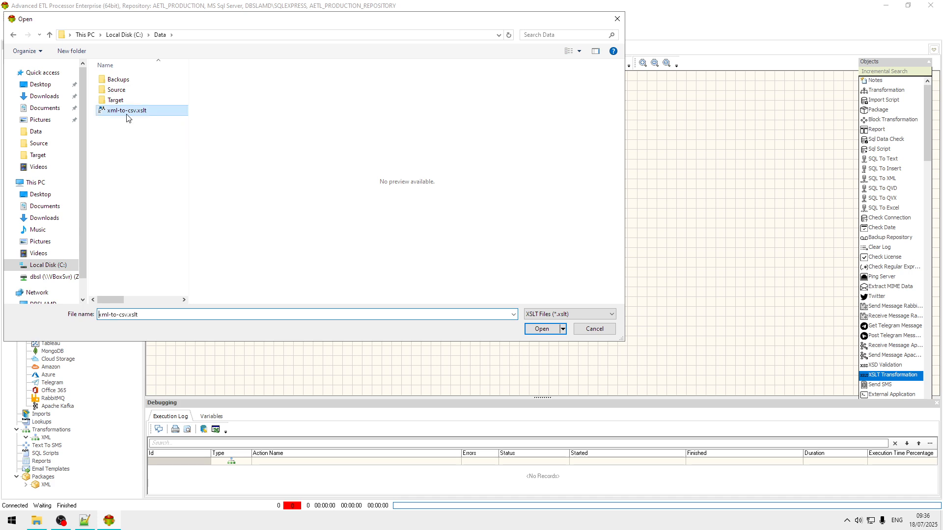
{"action": "left_click", "coordinate": [541, 329]}
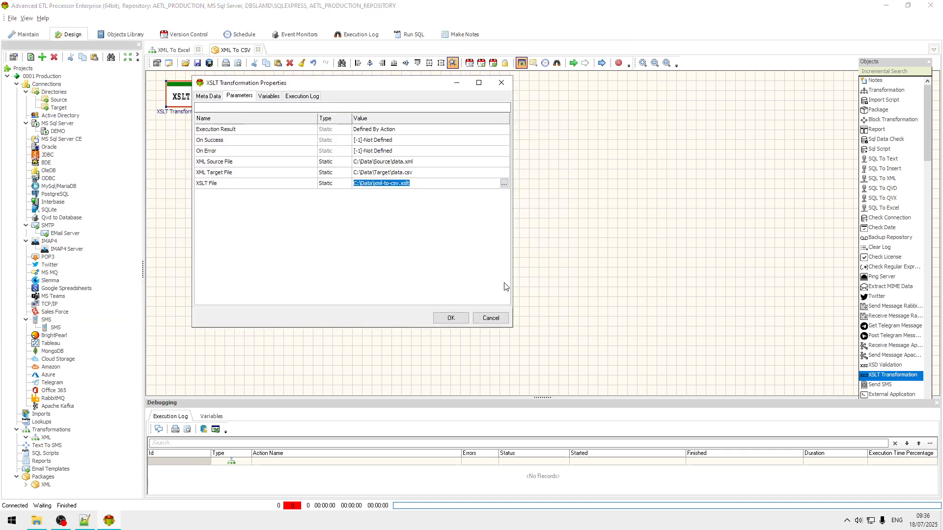
{"action": "left_click", "coordinate": [458, 319]}
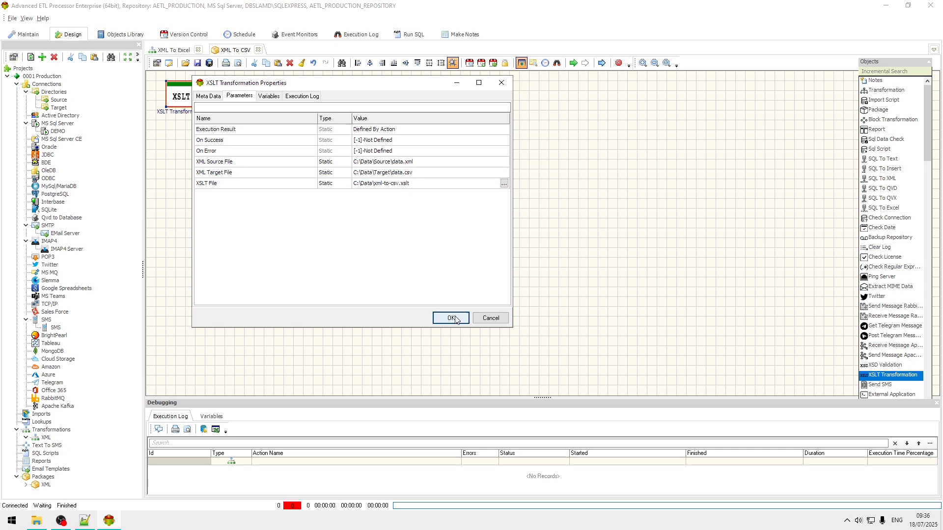
Run the package and open the output file data.csv from C:\Data\Target in Notepad++ to check its contents
{"action": "left_click", "coordinate": [575, 66]}
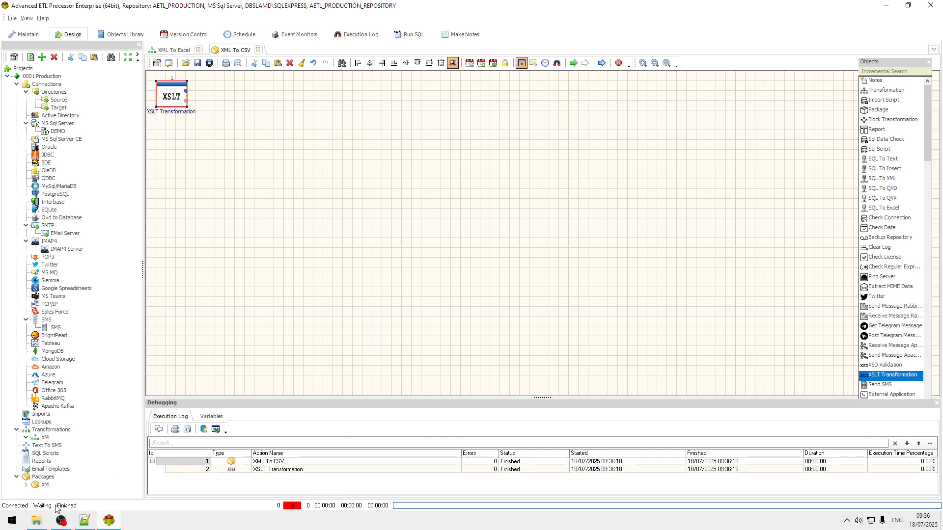
{"action": "left_click", "coordinate": [37, 521]}
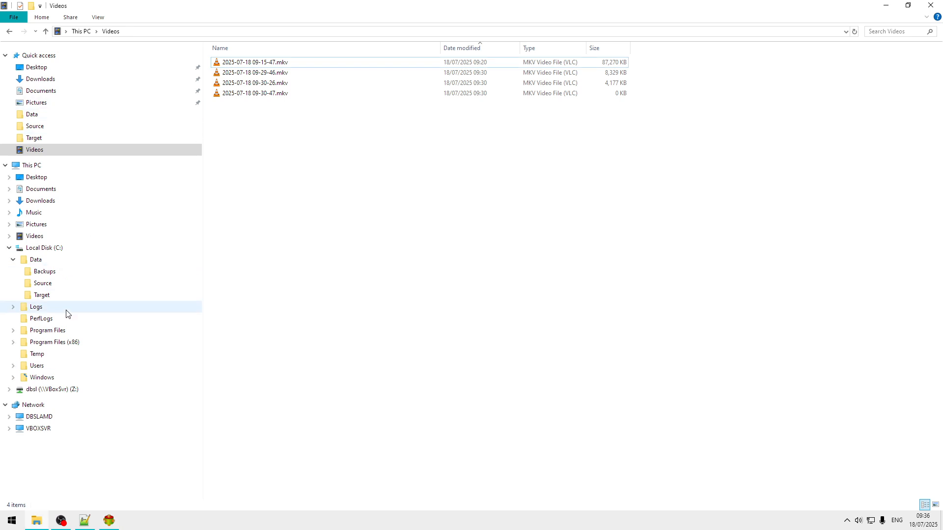
{"action": "left_click", "coordinate": [43, 296]}
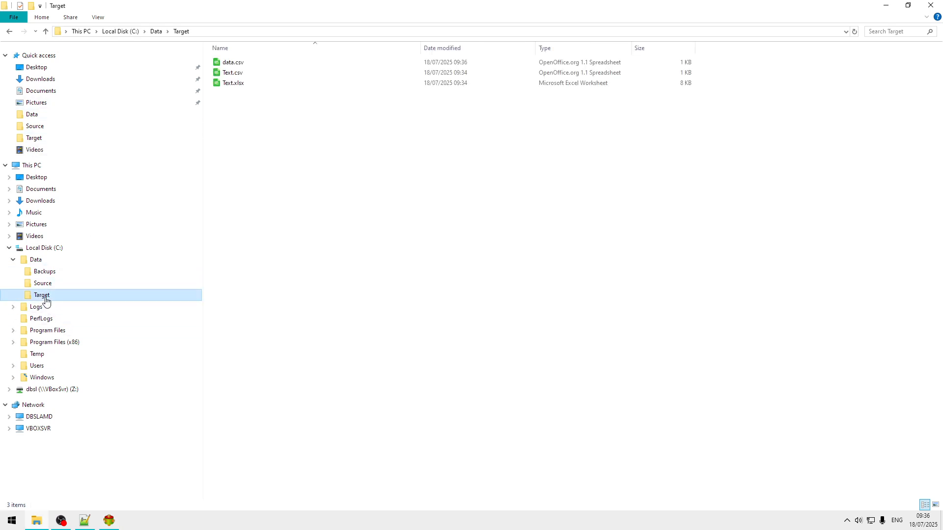
{"action": "left_click", "coordinate": [239, 64]}
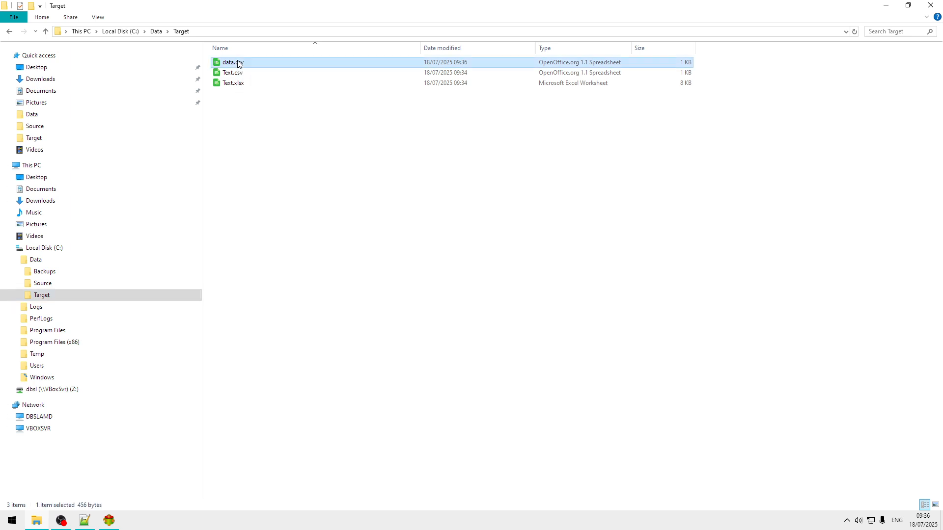
{"action": "right_click", "coordinate": [239, 64]}
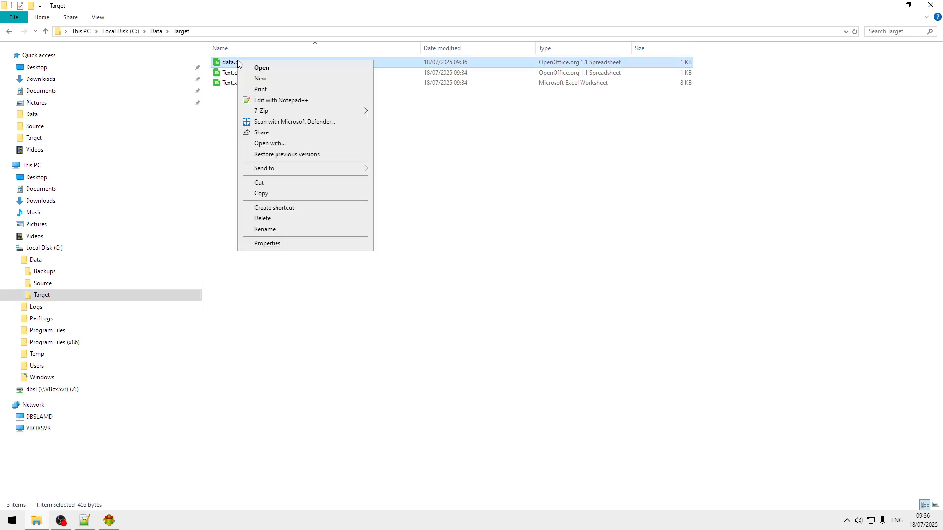
{"action": "left_click", "coordinate": [302, 104]}
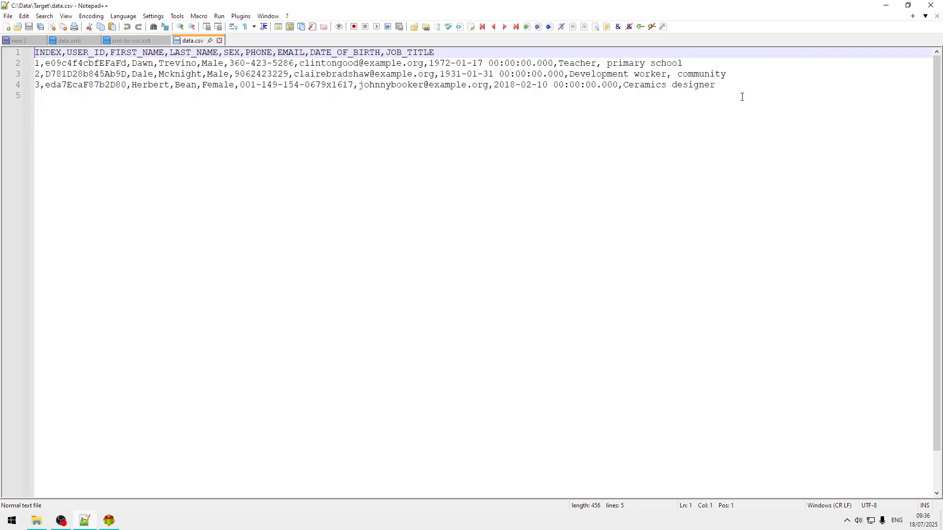
{"action": "left_click", "coordinate": [164, 110]}
{"action": "key", "text": "ctrl+a"}
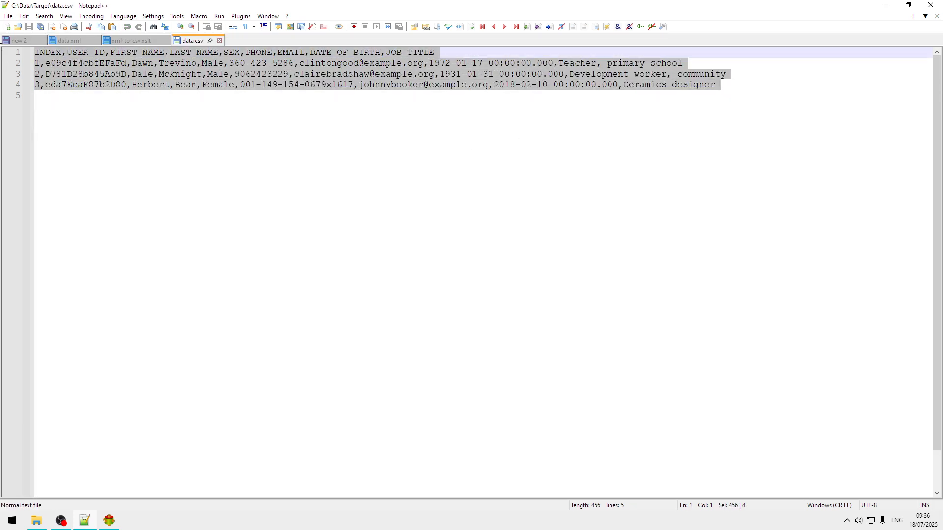
Review the xml-to-csv.xslt stylesheet, examining its CSV header and the field output for each record
{"action": "left_click", "coordinate": [144, 42]}
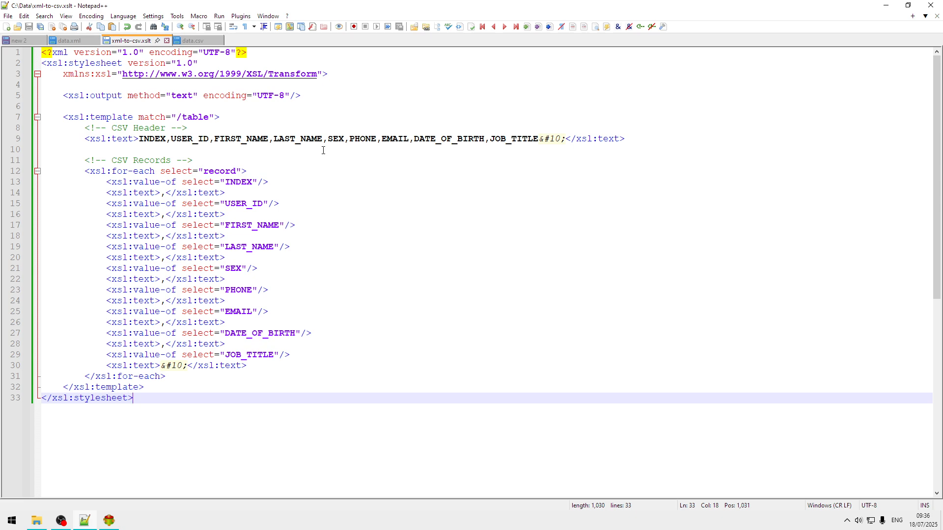
{"action": "scroll", "coordinate": [360, 336], "scroll_direction": "down", "scroll_amount": 1}
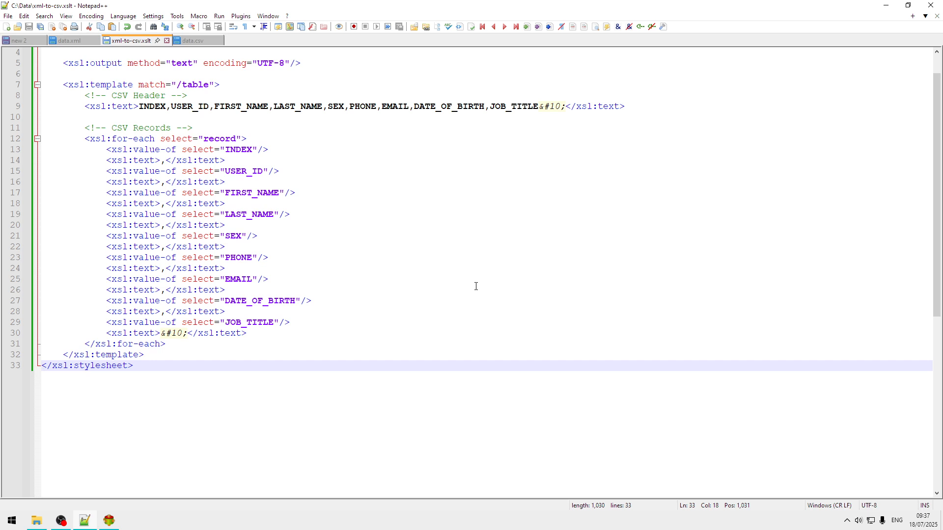
{"action": "left_click", "coordinate": [287, 525]}
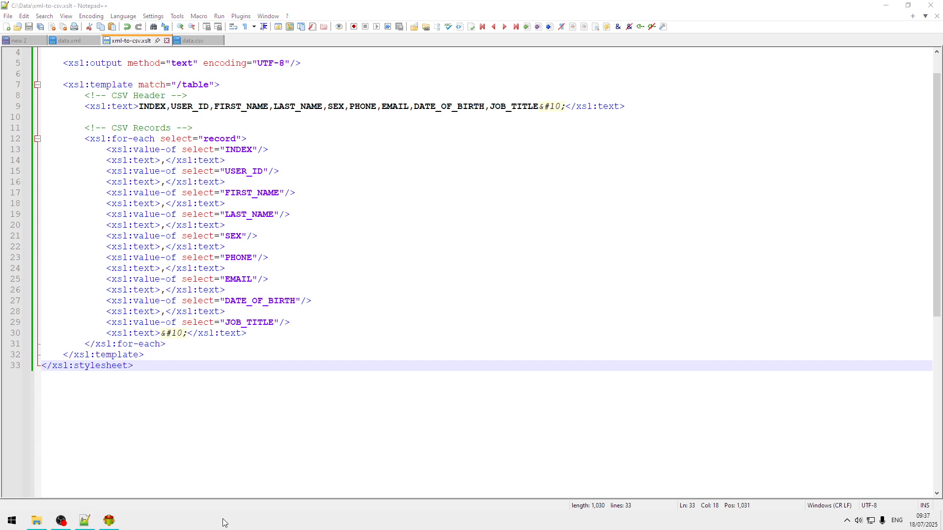